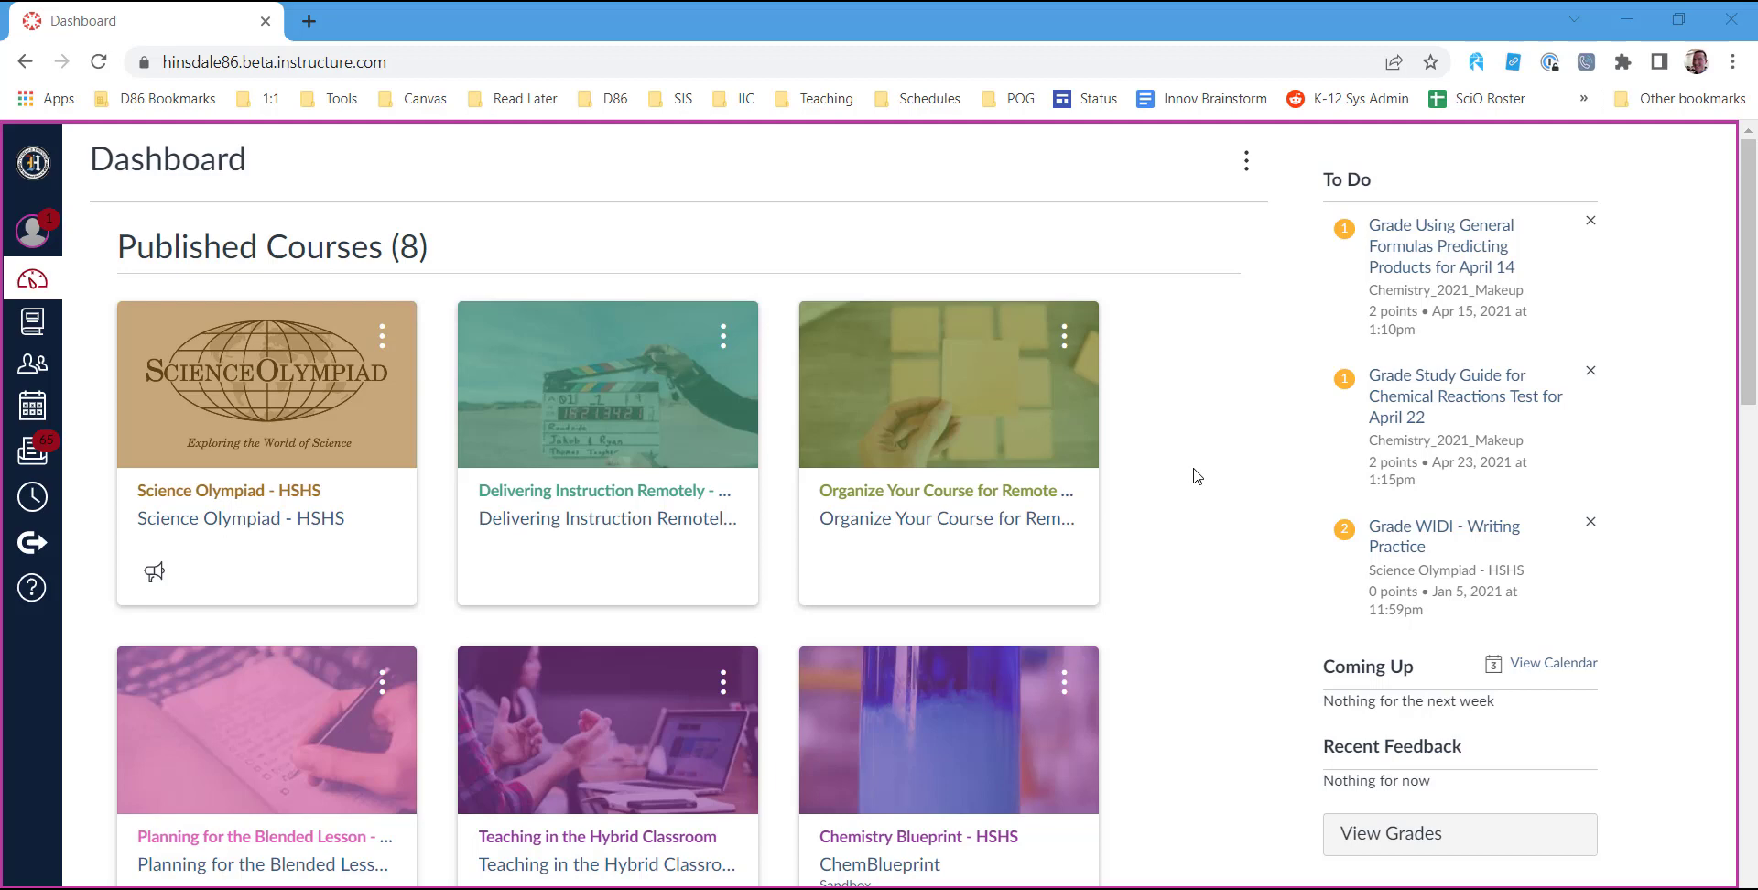
Look through the published and unpublished course cards on the dashboard.
scroll(1197, 476, "down", 15)
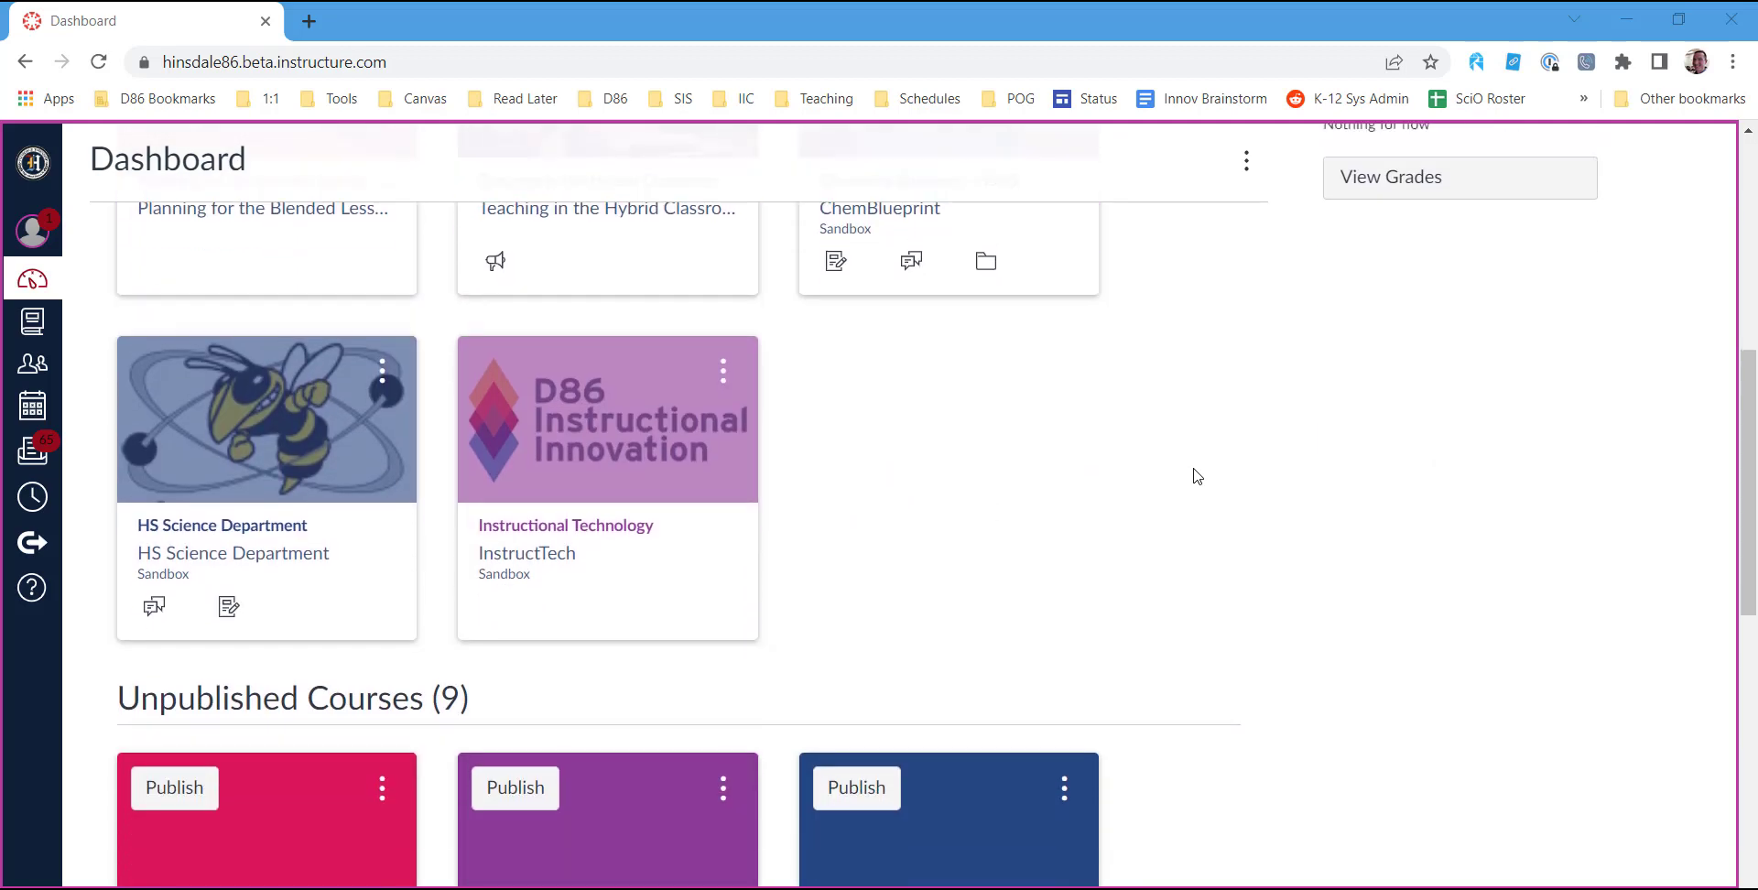
scroll(1197, 476, "up", 3)
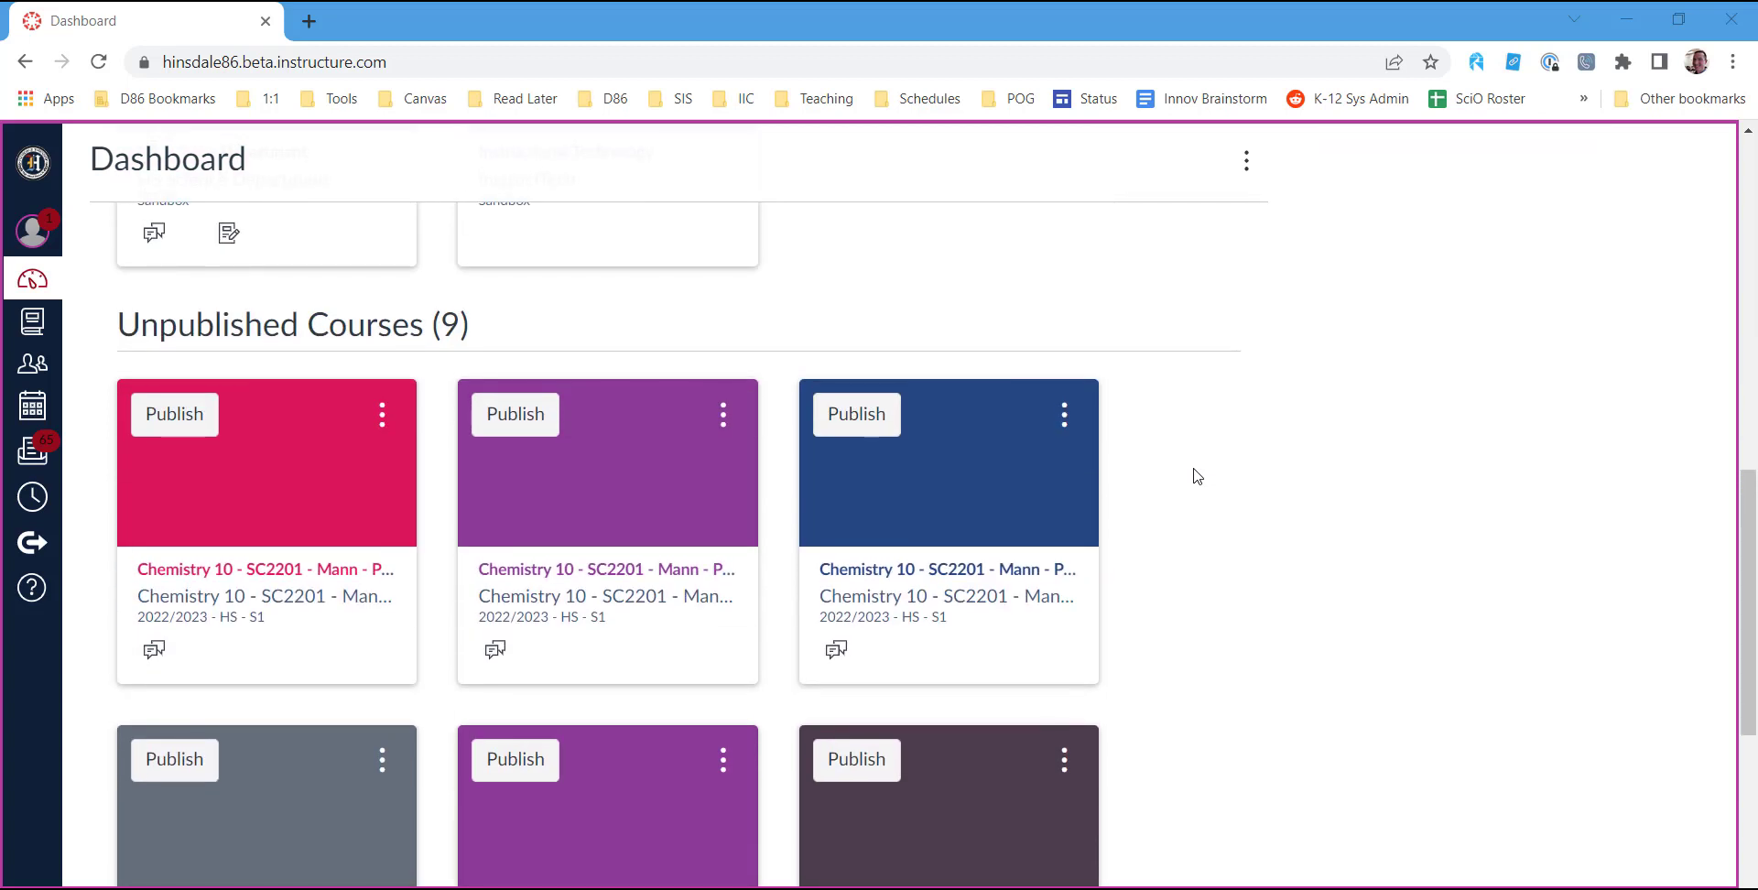
scroll(1197, 476, "down", 1)
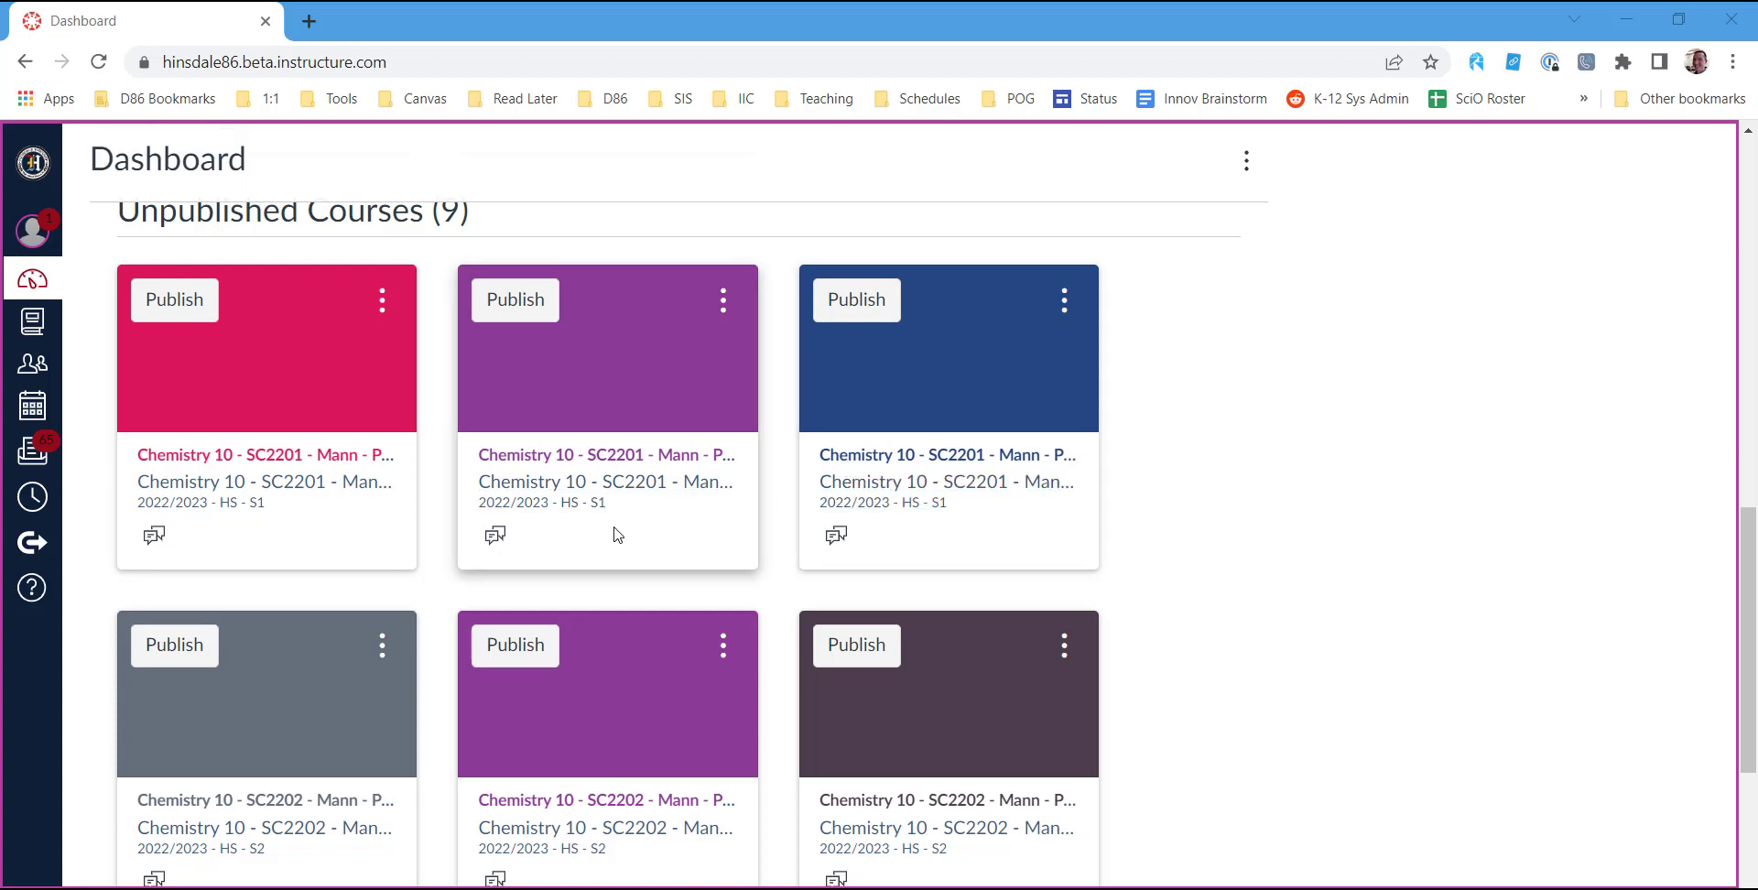
scroll(618, 530, "down", 1)
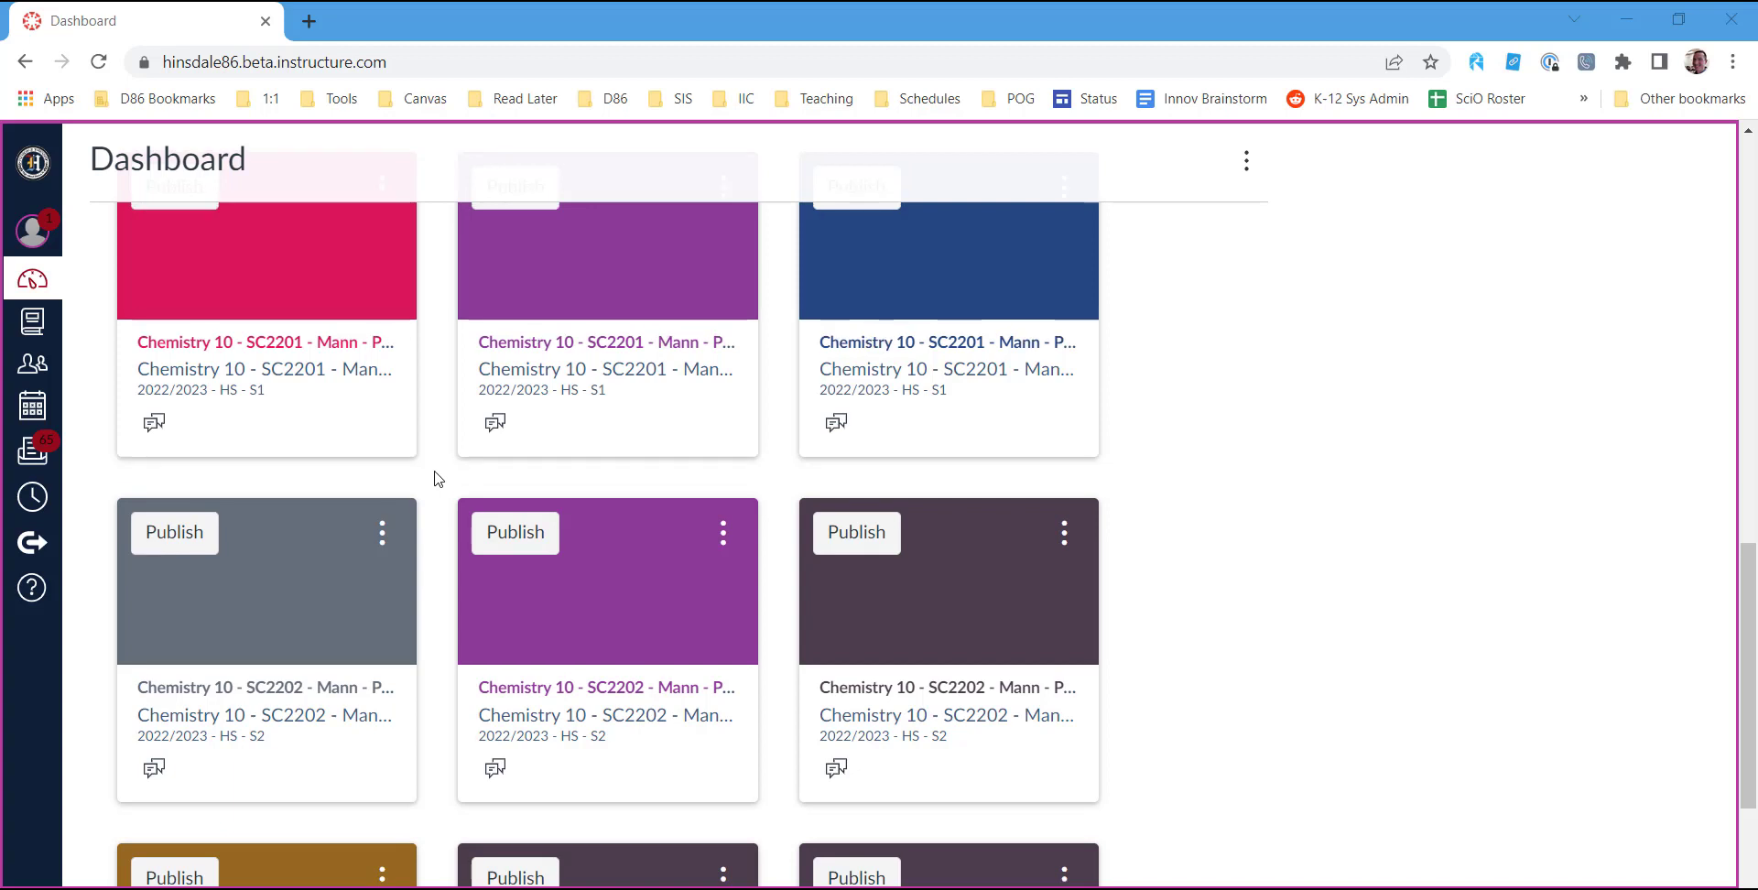
scroll(434, 479, "up", 4)
scroll(435, 499, "down", 2)
scroll(434, 500, "down", 1)
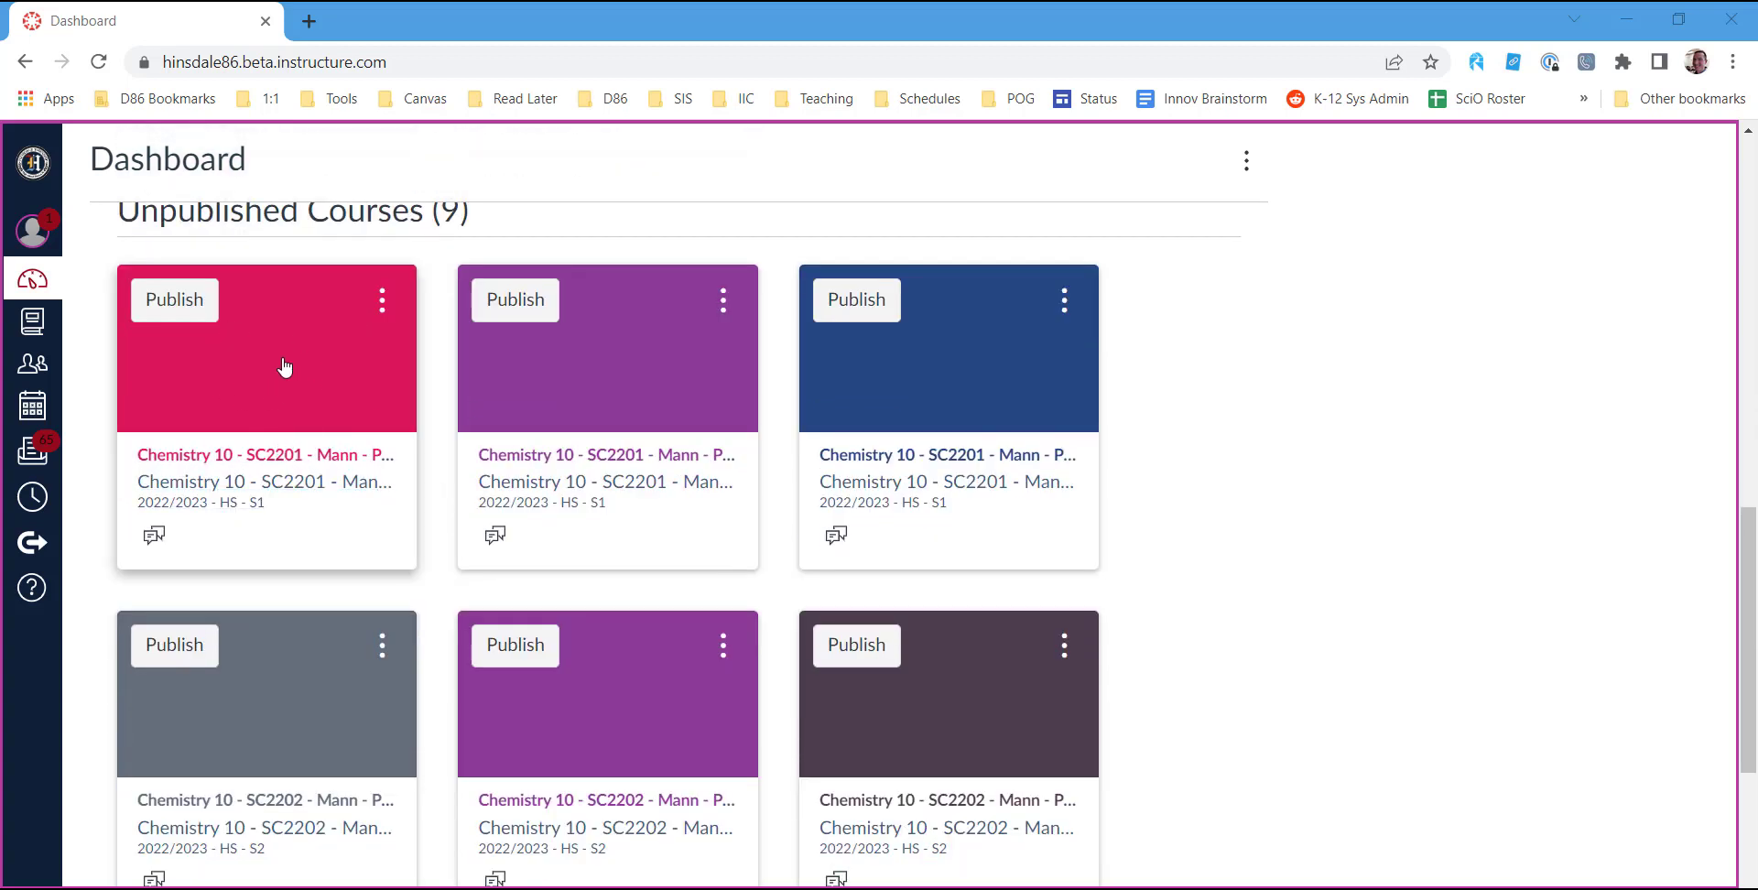
Open the three unpublished 2022/2023 S1 Chemistry 10 - SC2201 courses from the dashboard, each in its own new browser tab.
right_click(255, 456)
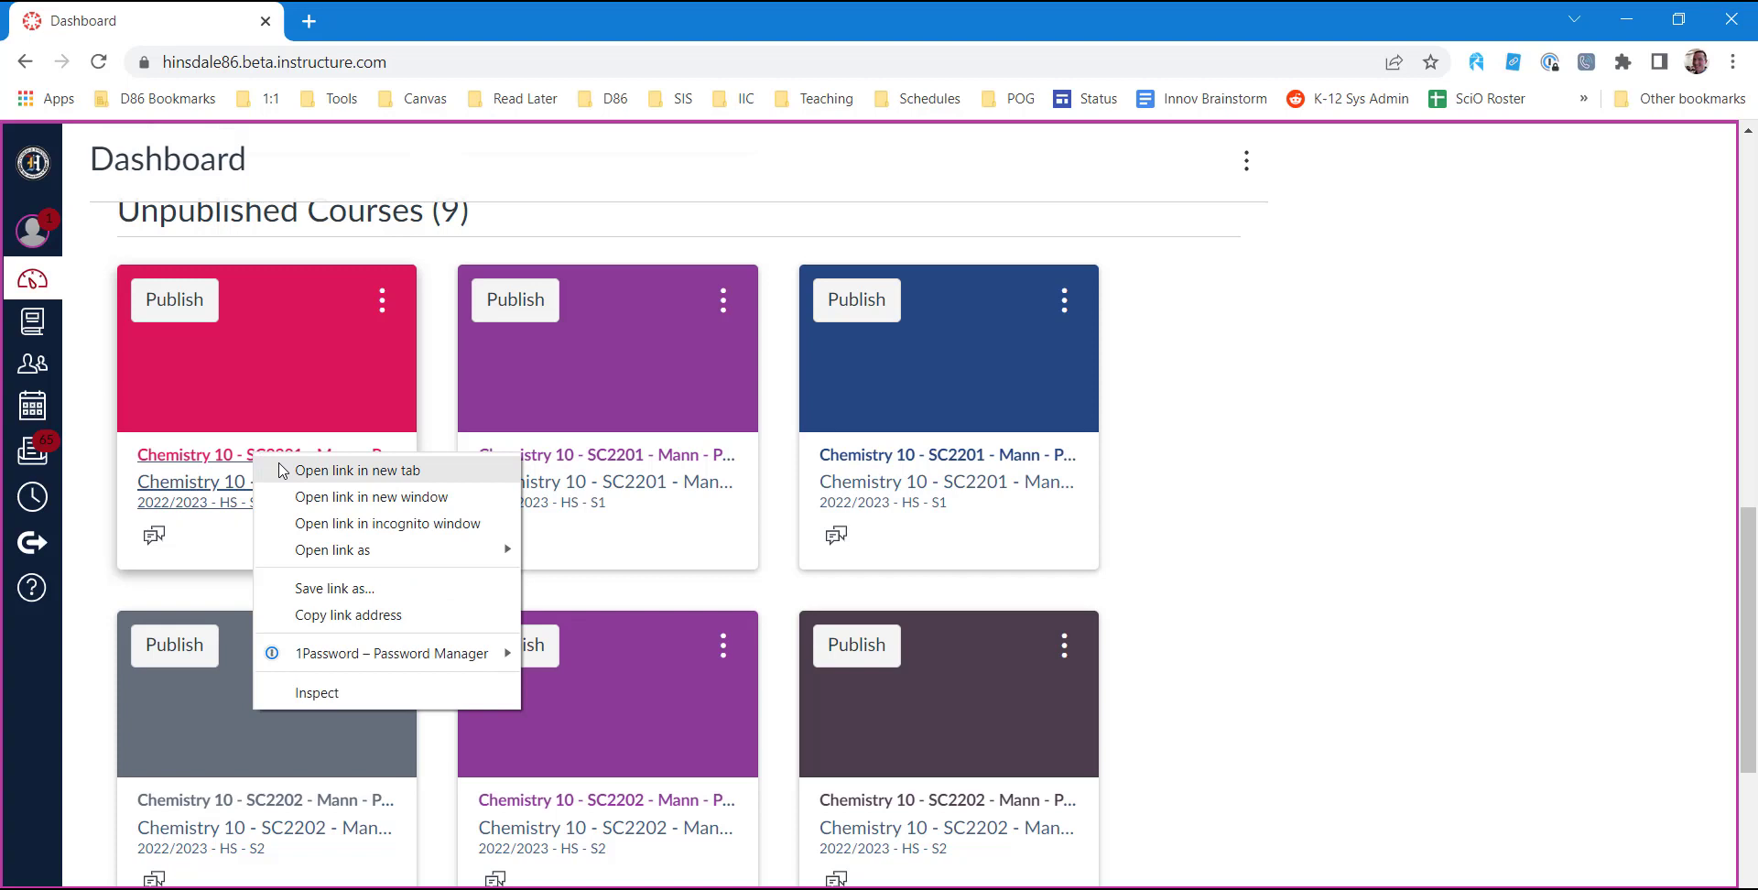
left_click(298, 470)
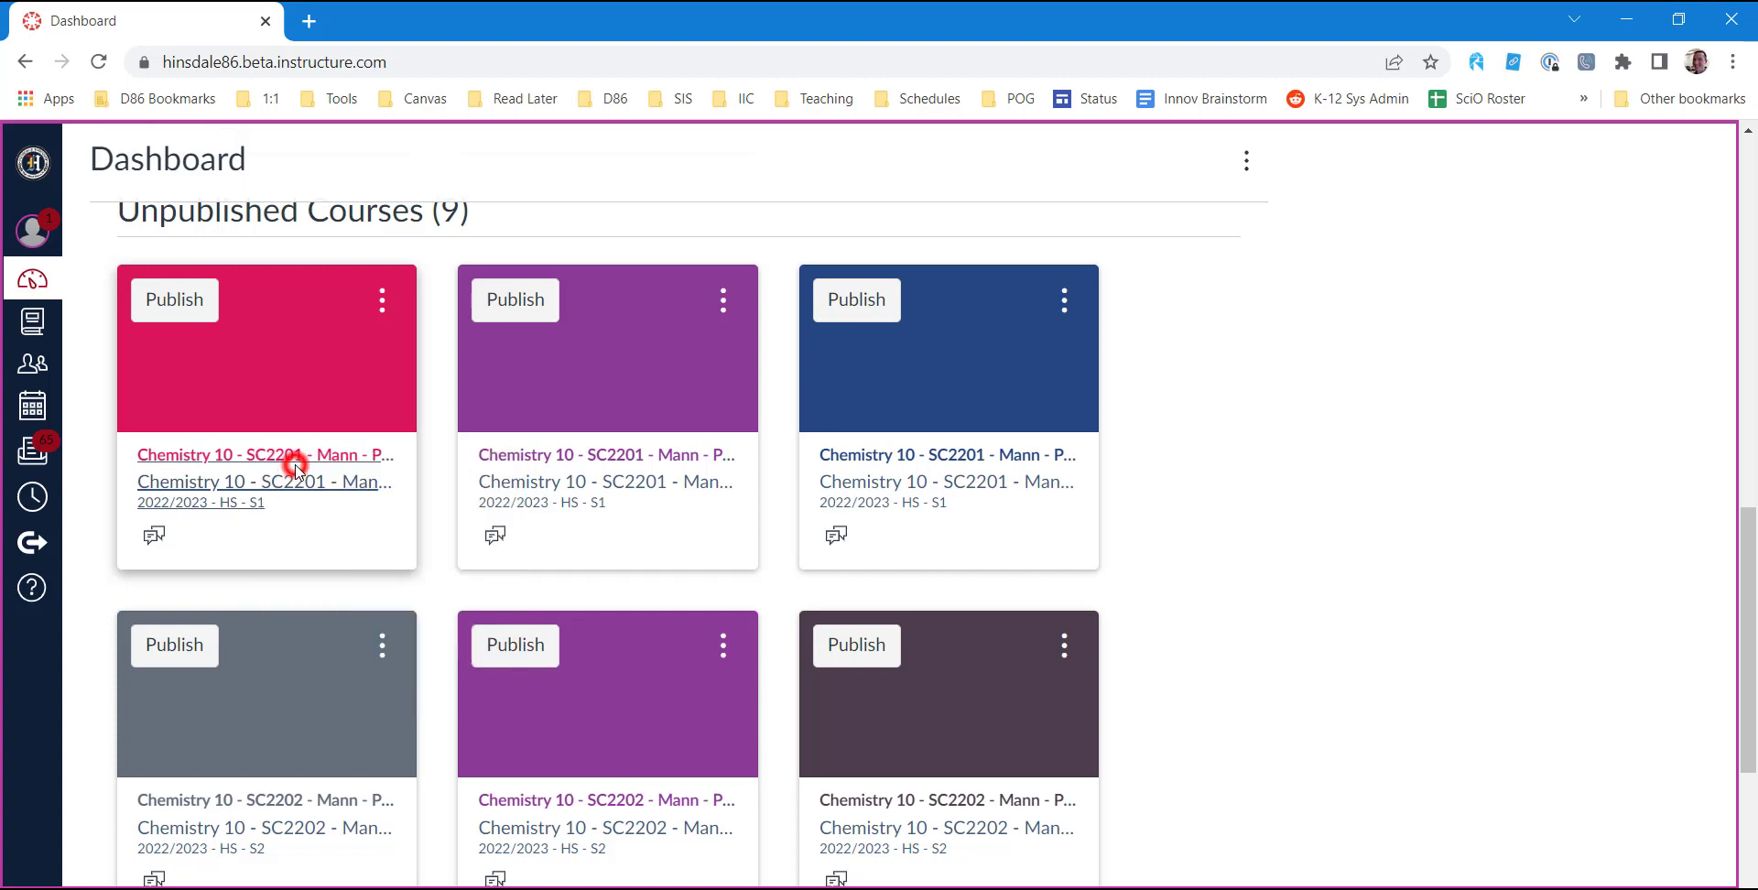
right_click(550, 453)
left_click(583, 468)
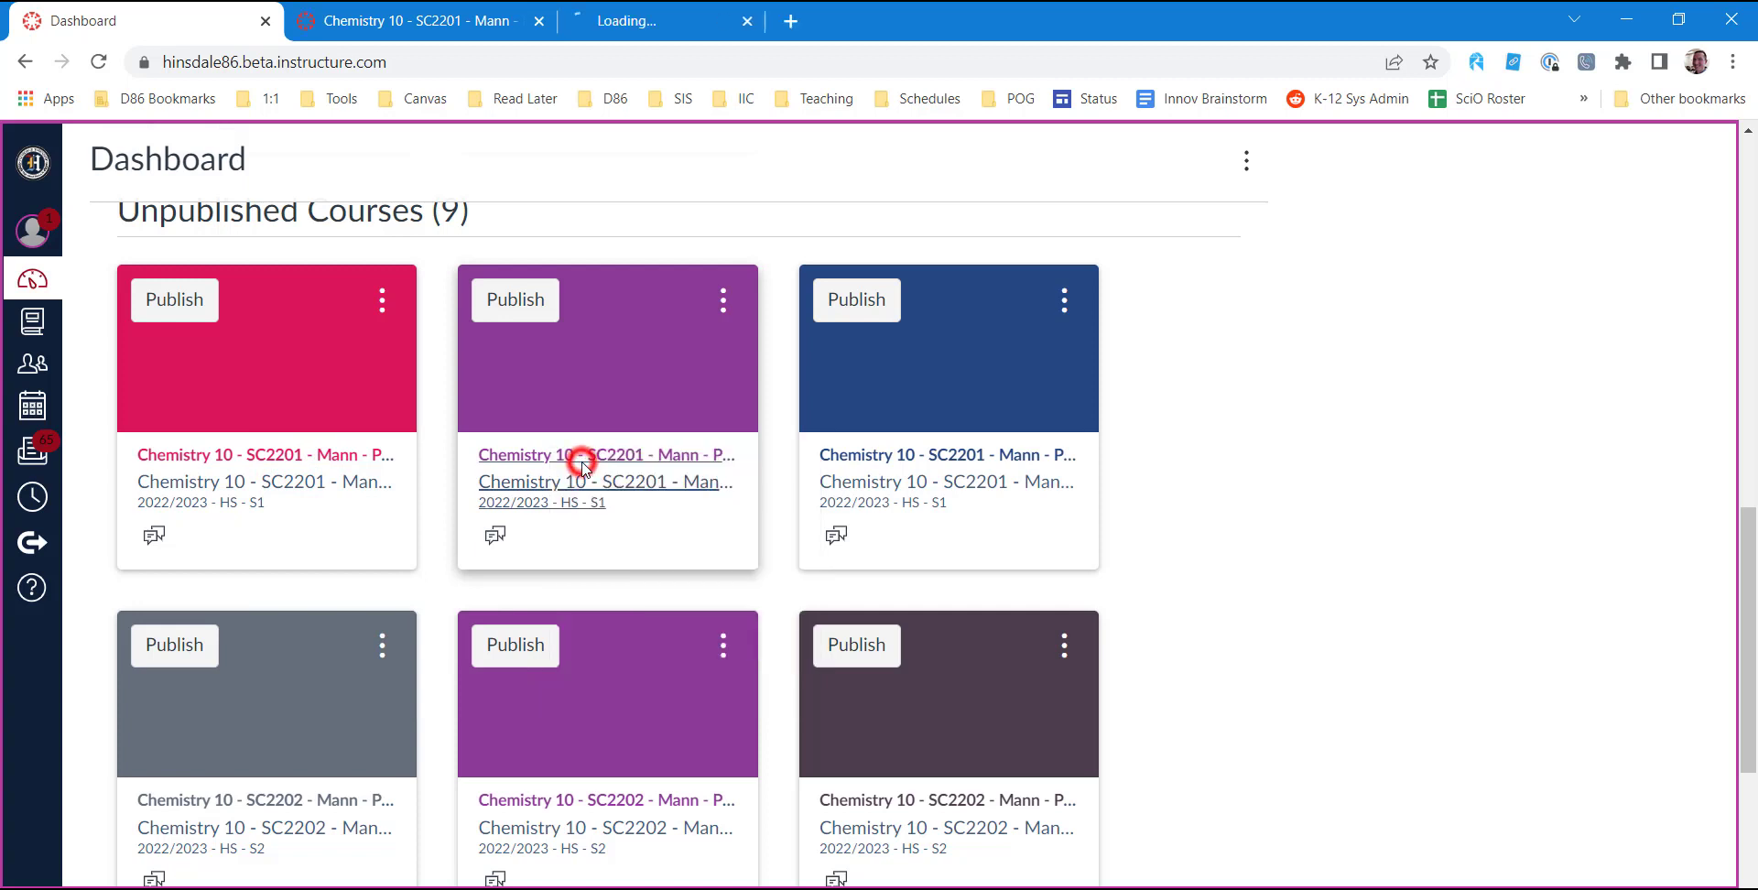
right_click(869, 454)
left_click(900, 468)
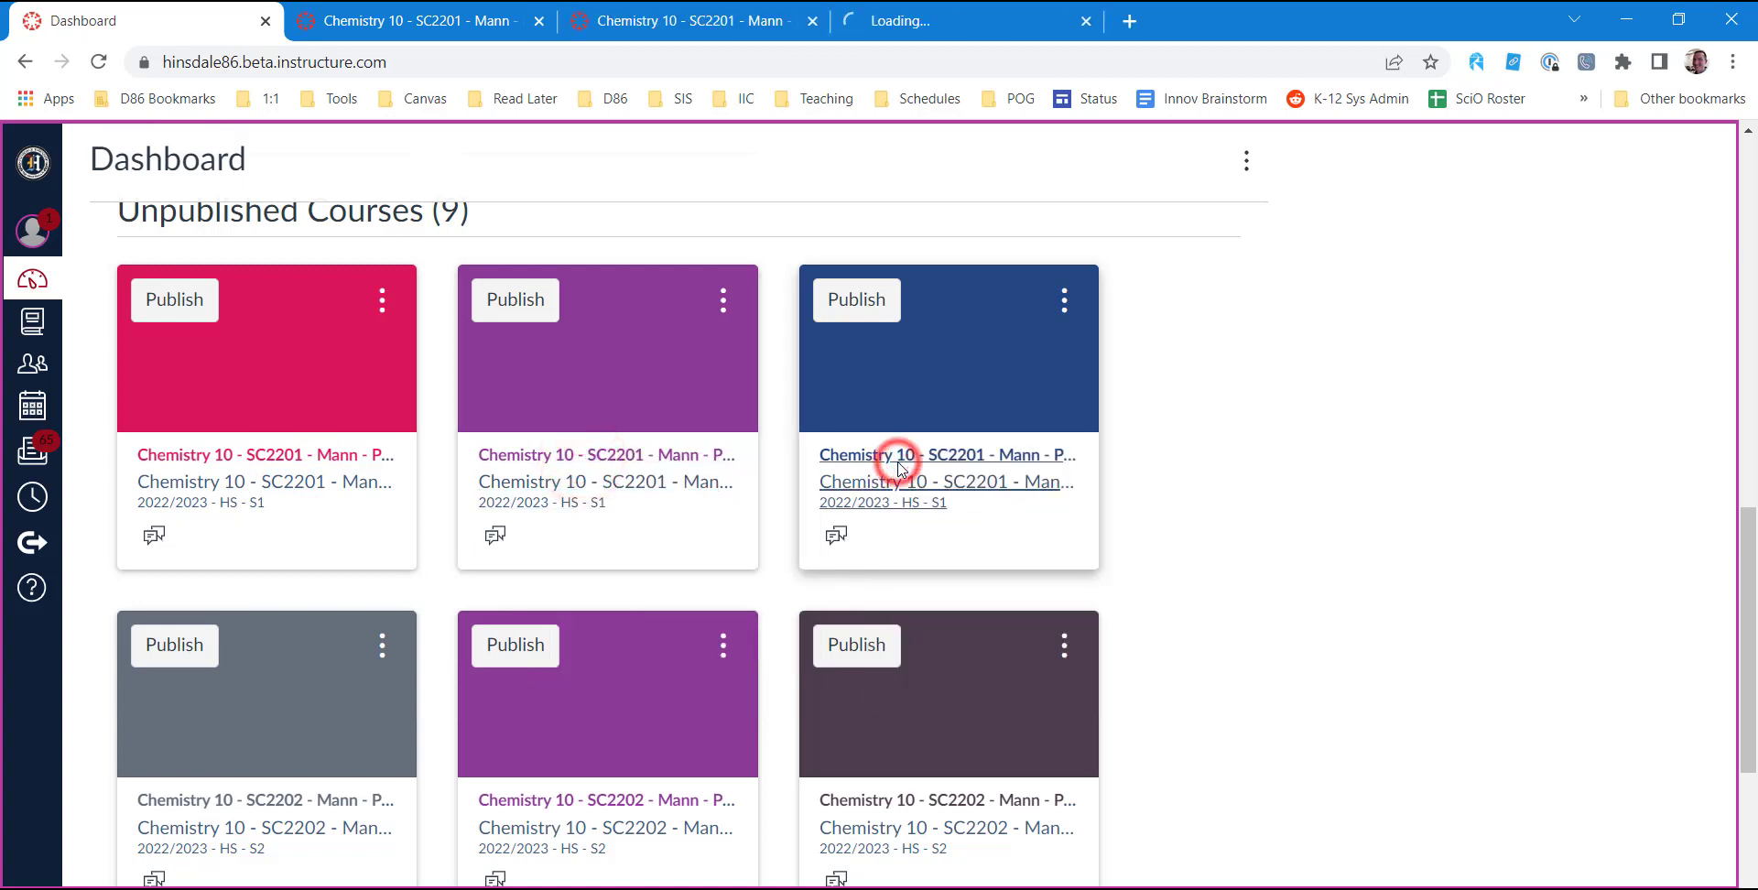
Copy the course ID 10347 from the web address of the Period 04 Chemistry 10 course.
left_click(462, 26)
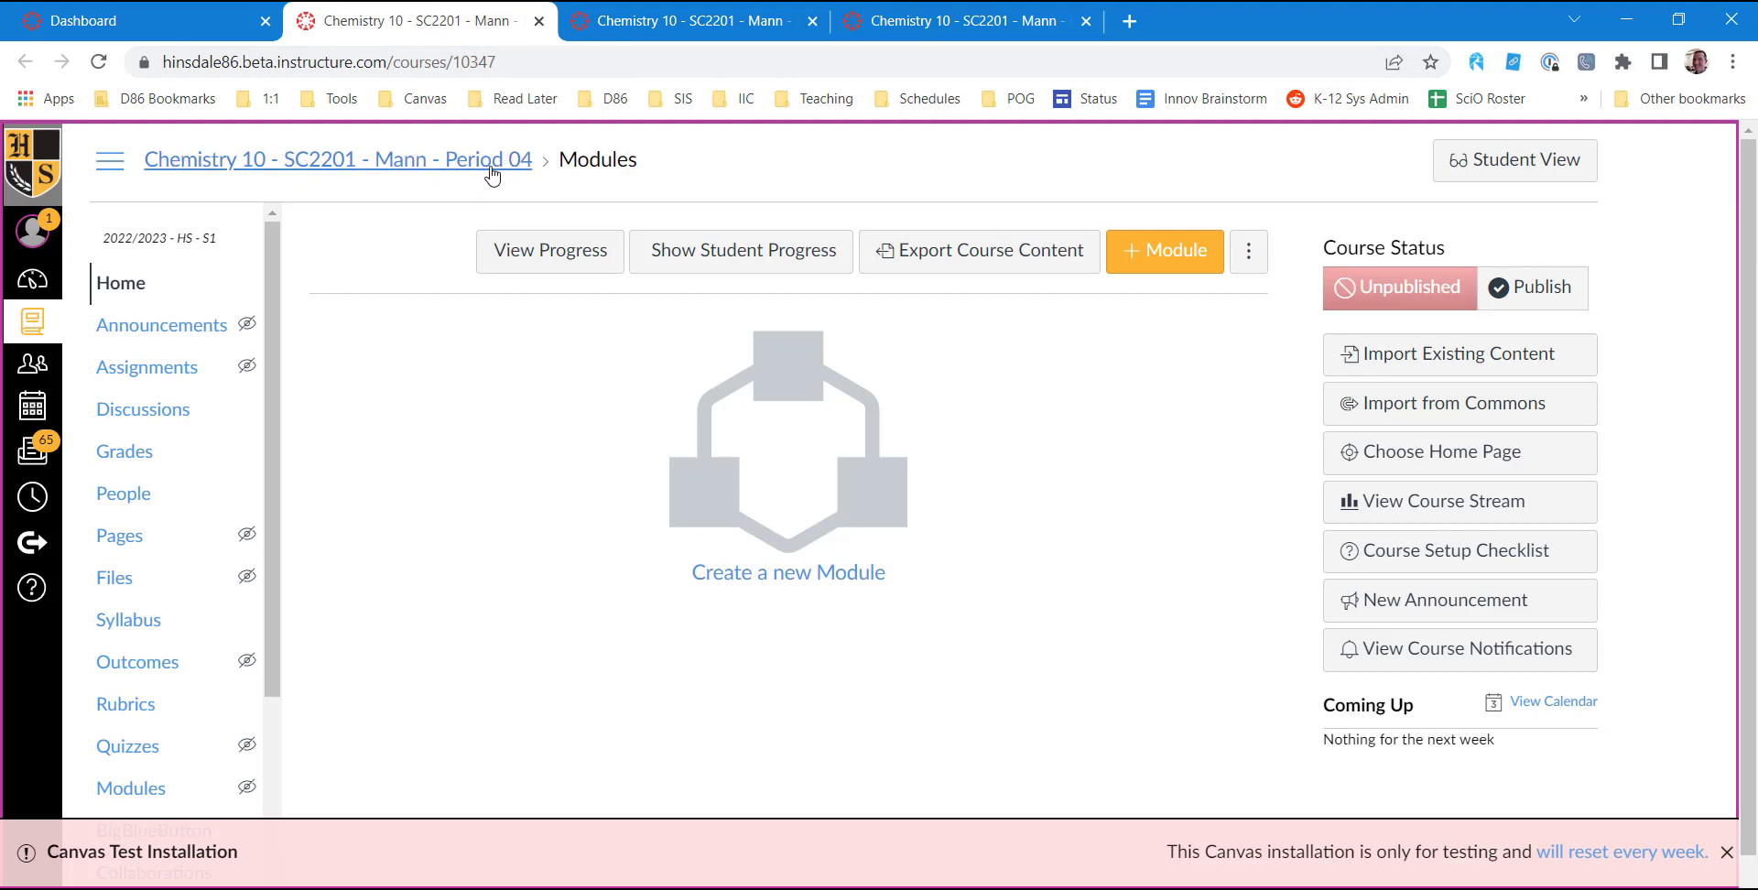
left_click(456, 65)
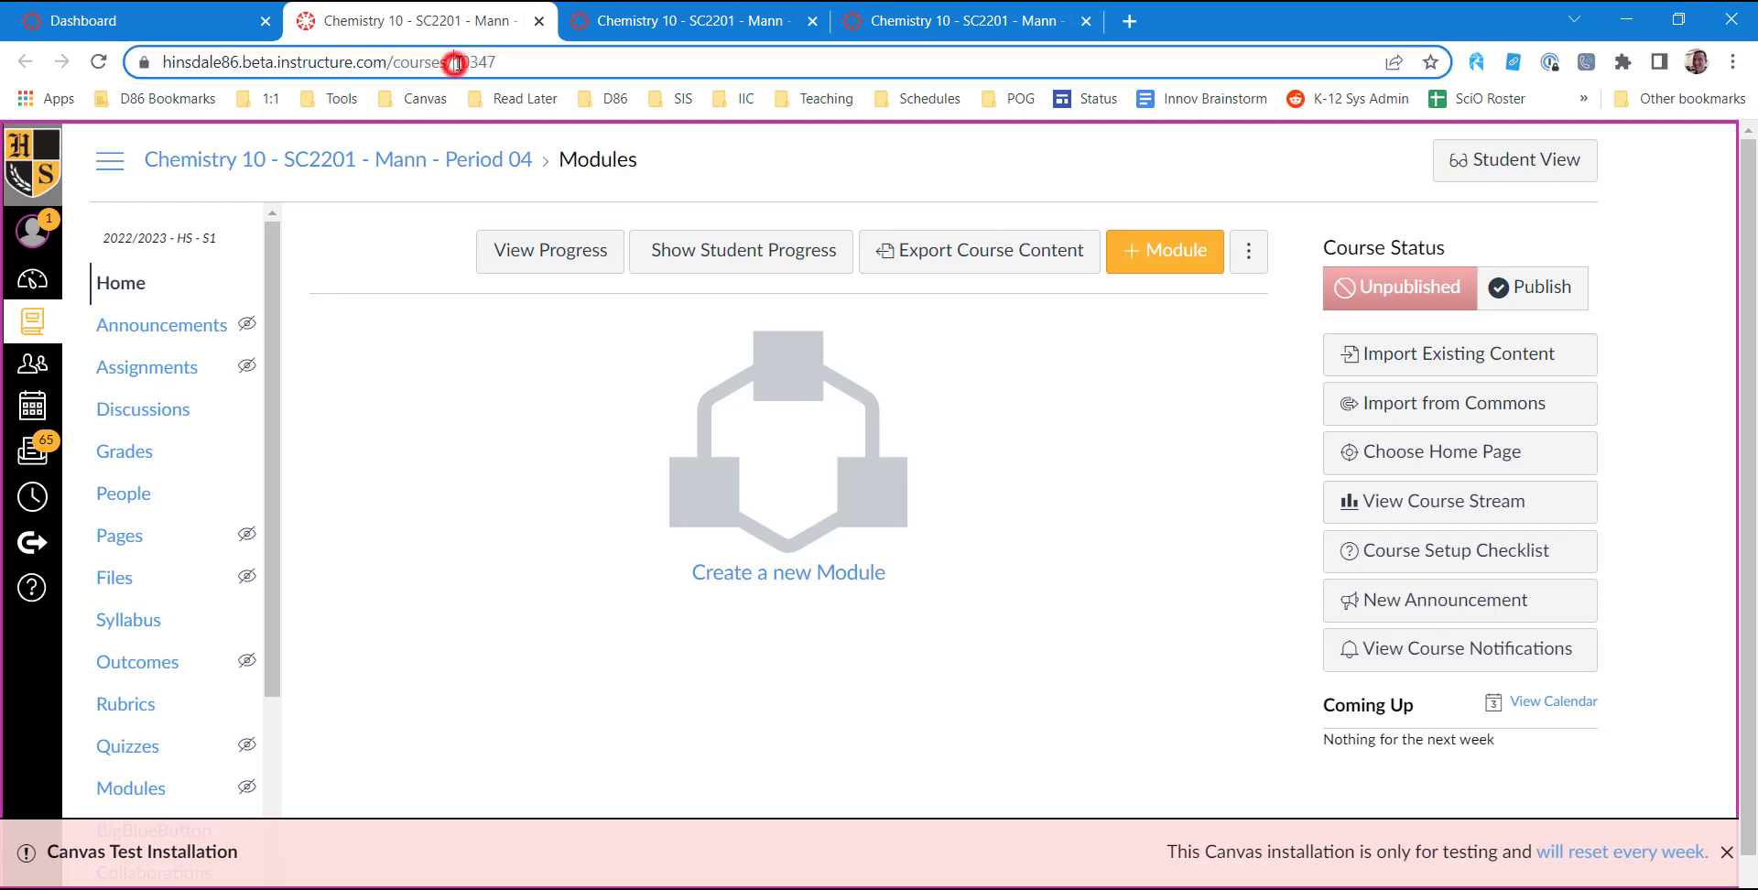
left_click_drag(452, 65, 495, 65)
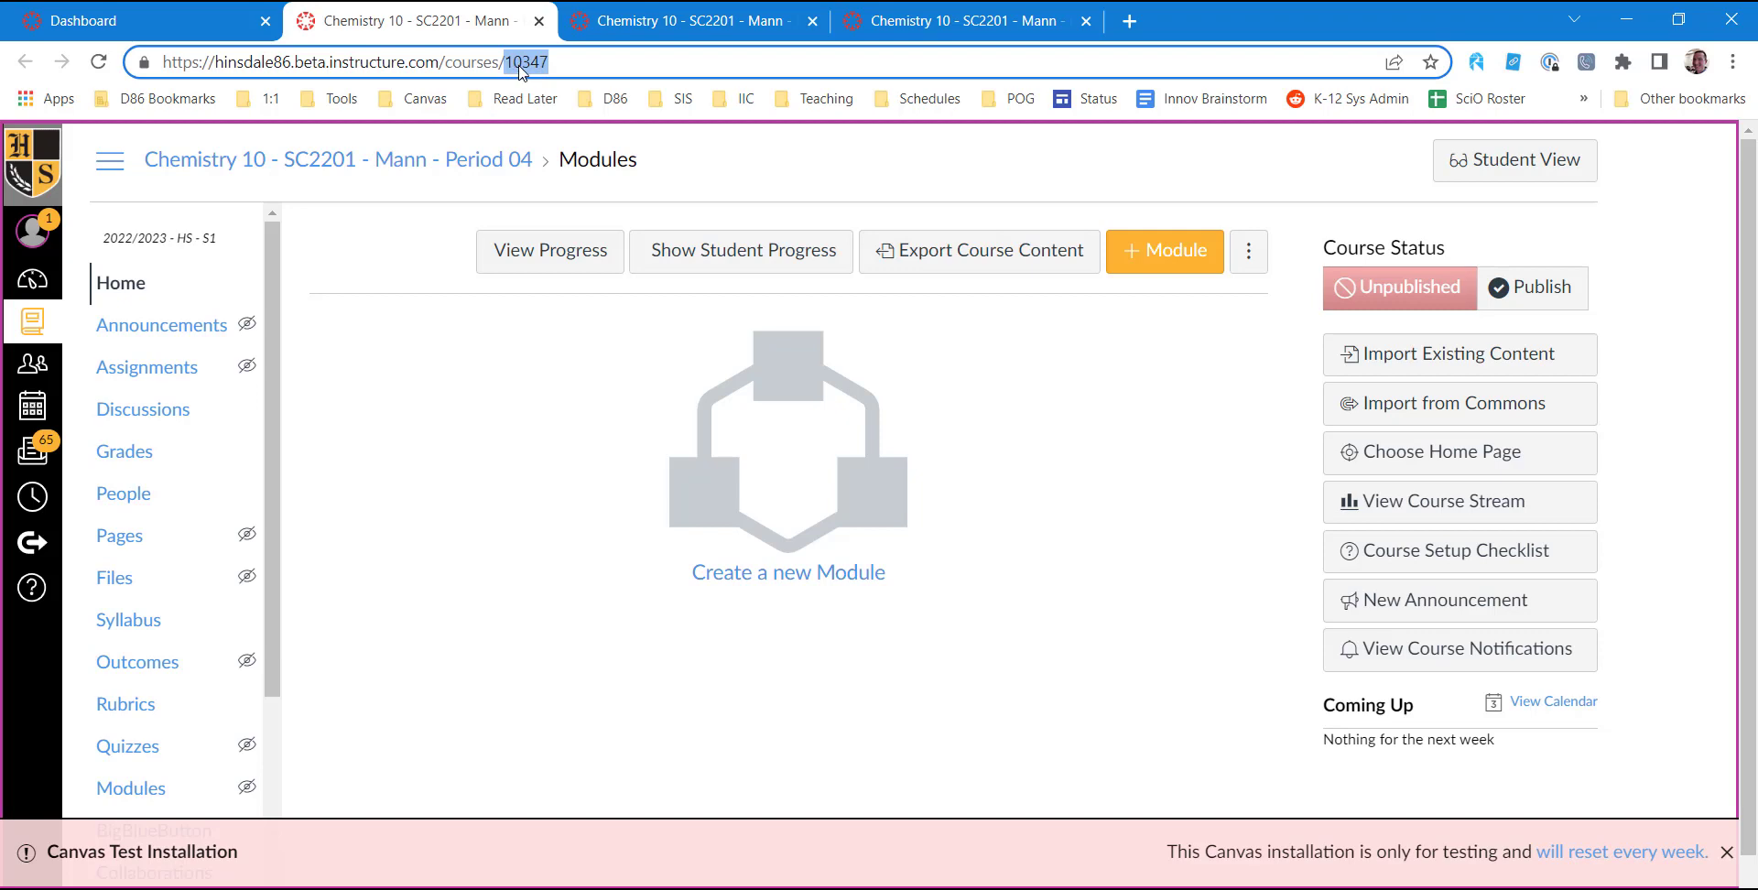
right_click(520, 71)
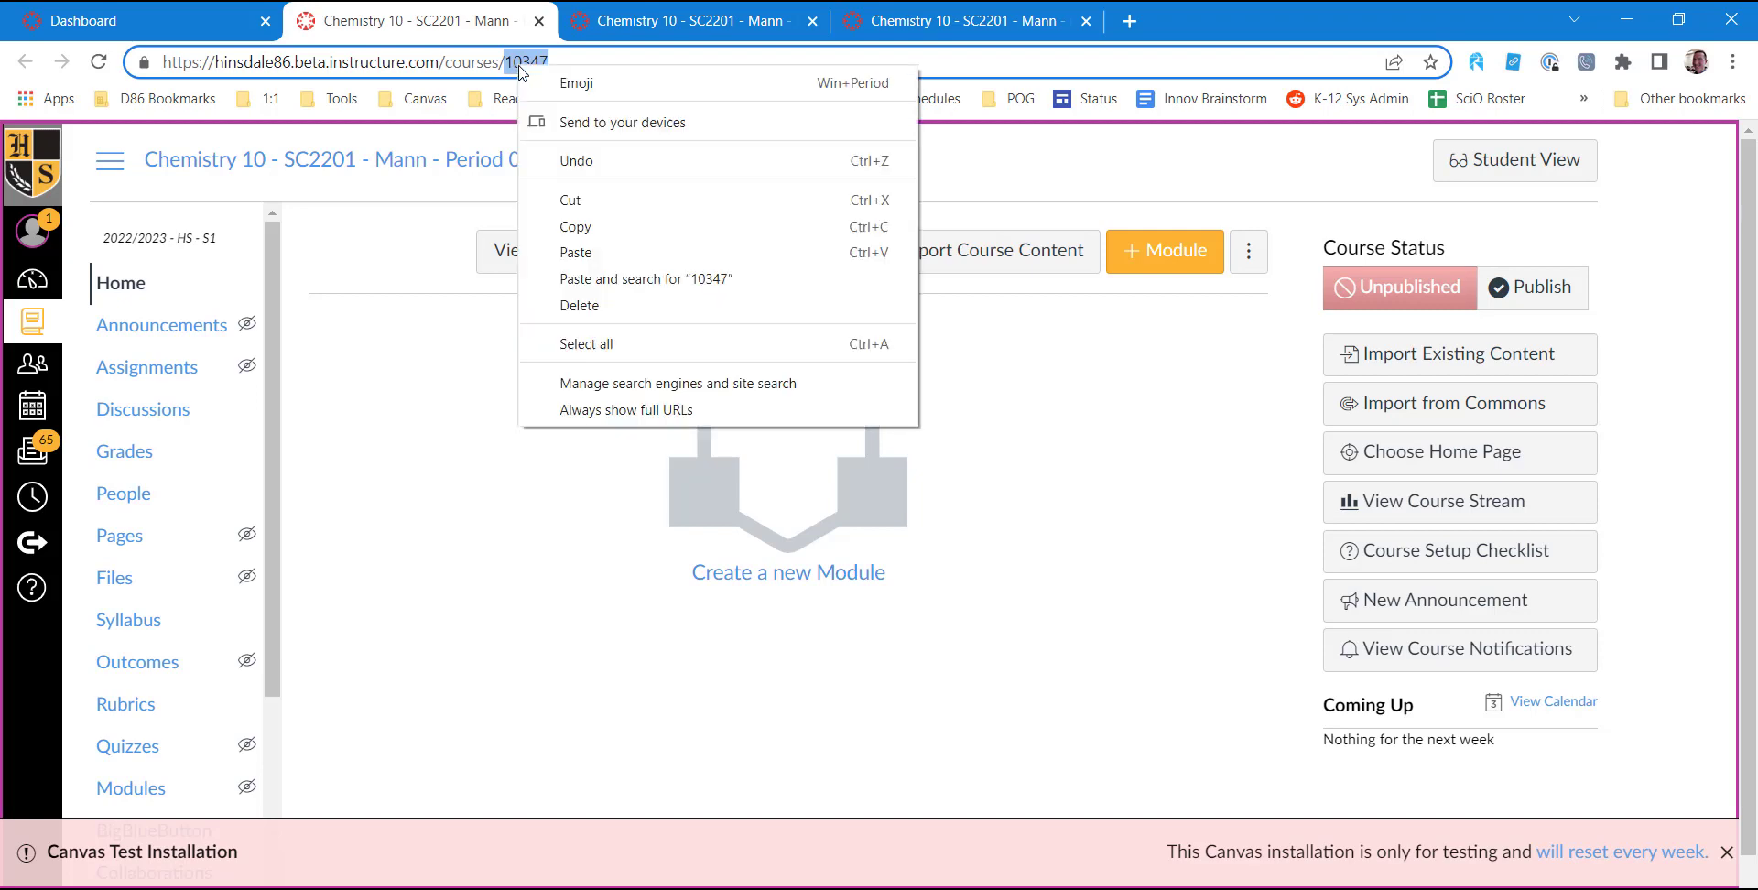
left_click(569, 228)
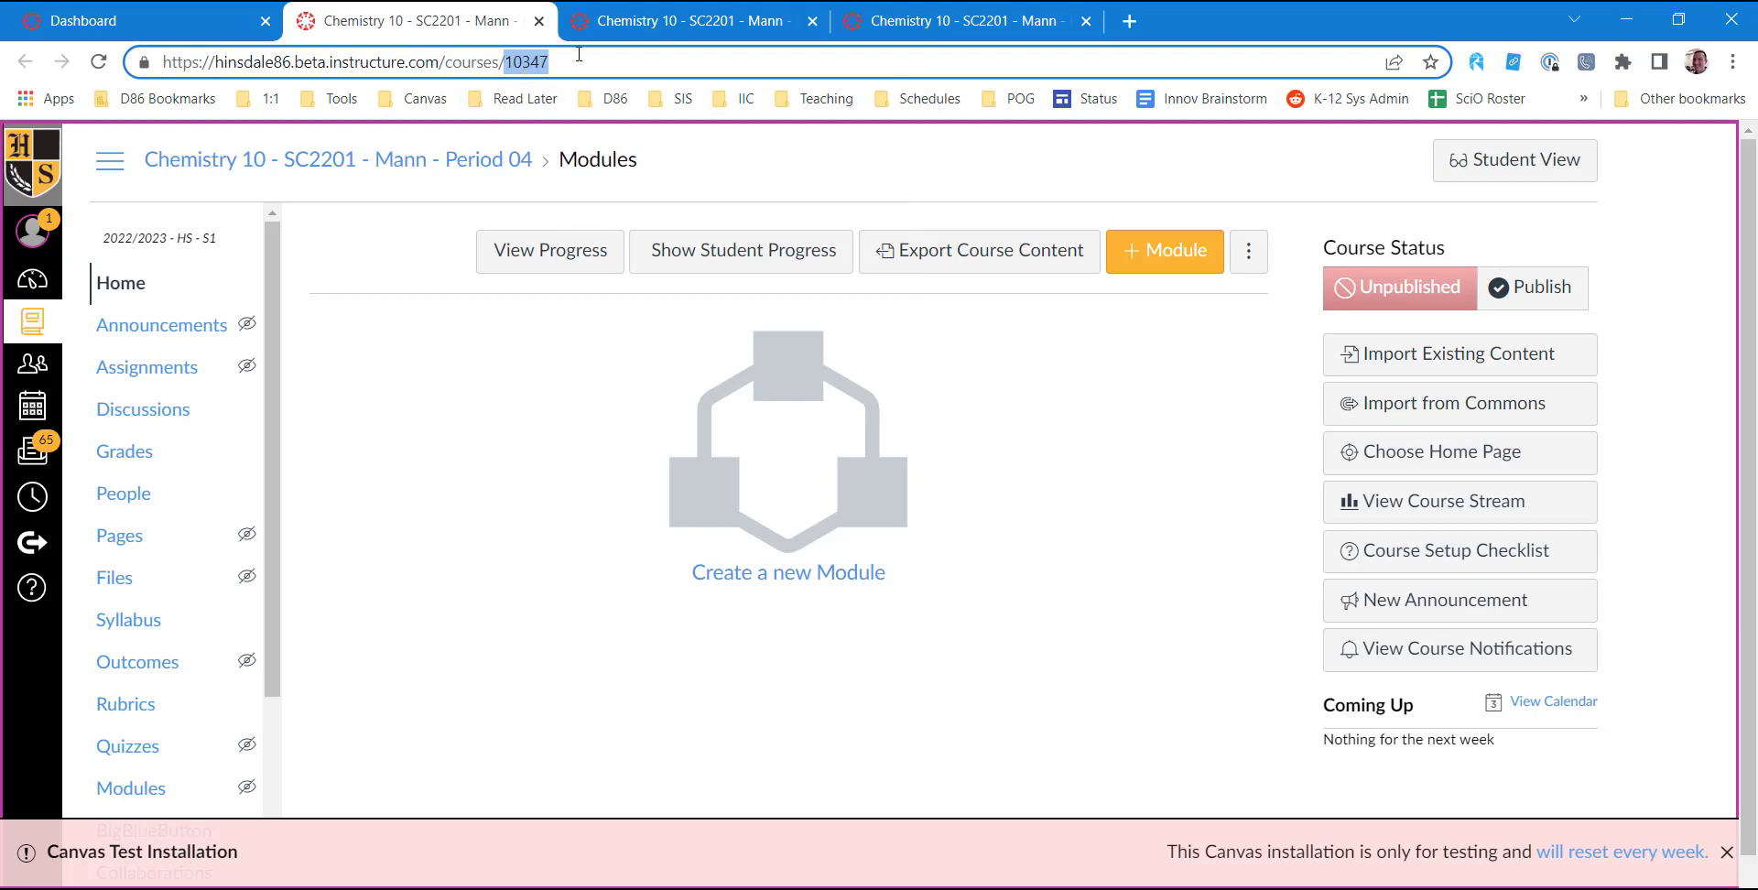
Open the Period 06 section's page from the section list in the Period 06 course settings.
left_click(630, 22)
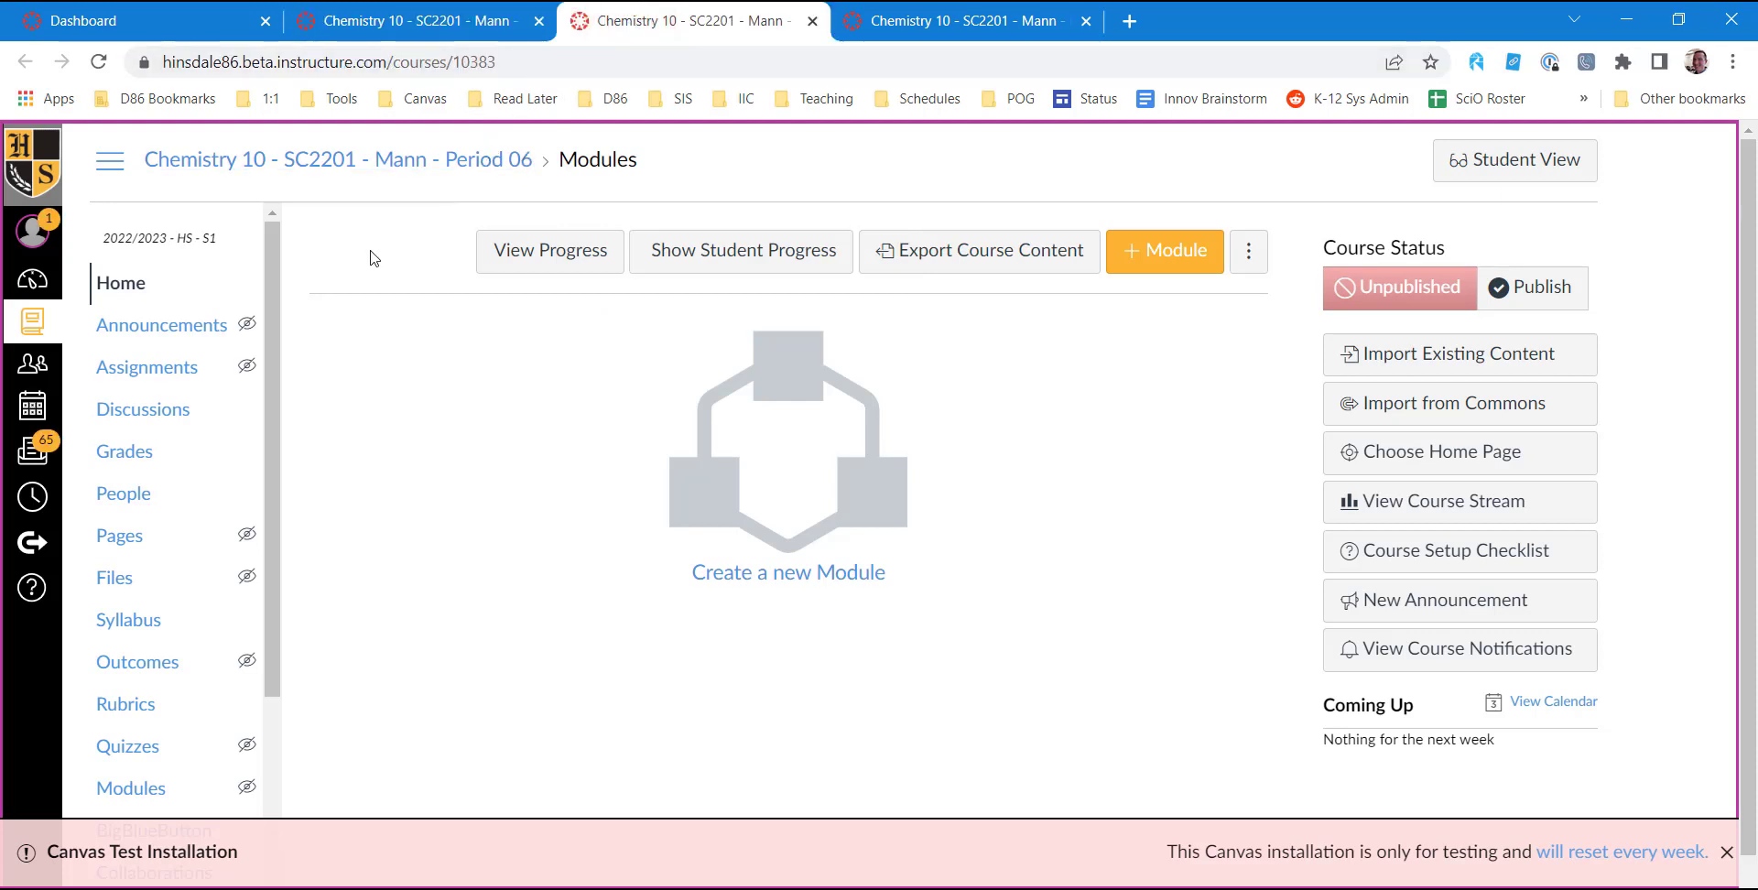
left_click(1727, 857)
scroll(254, 486, "down", 1)
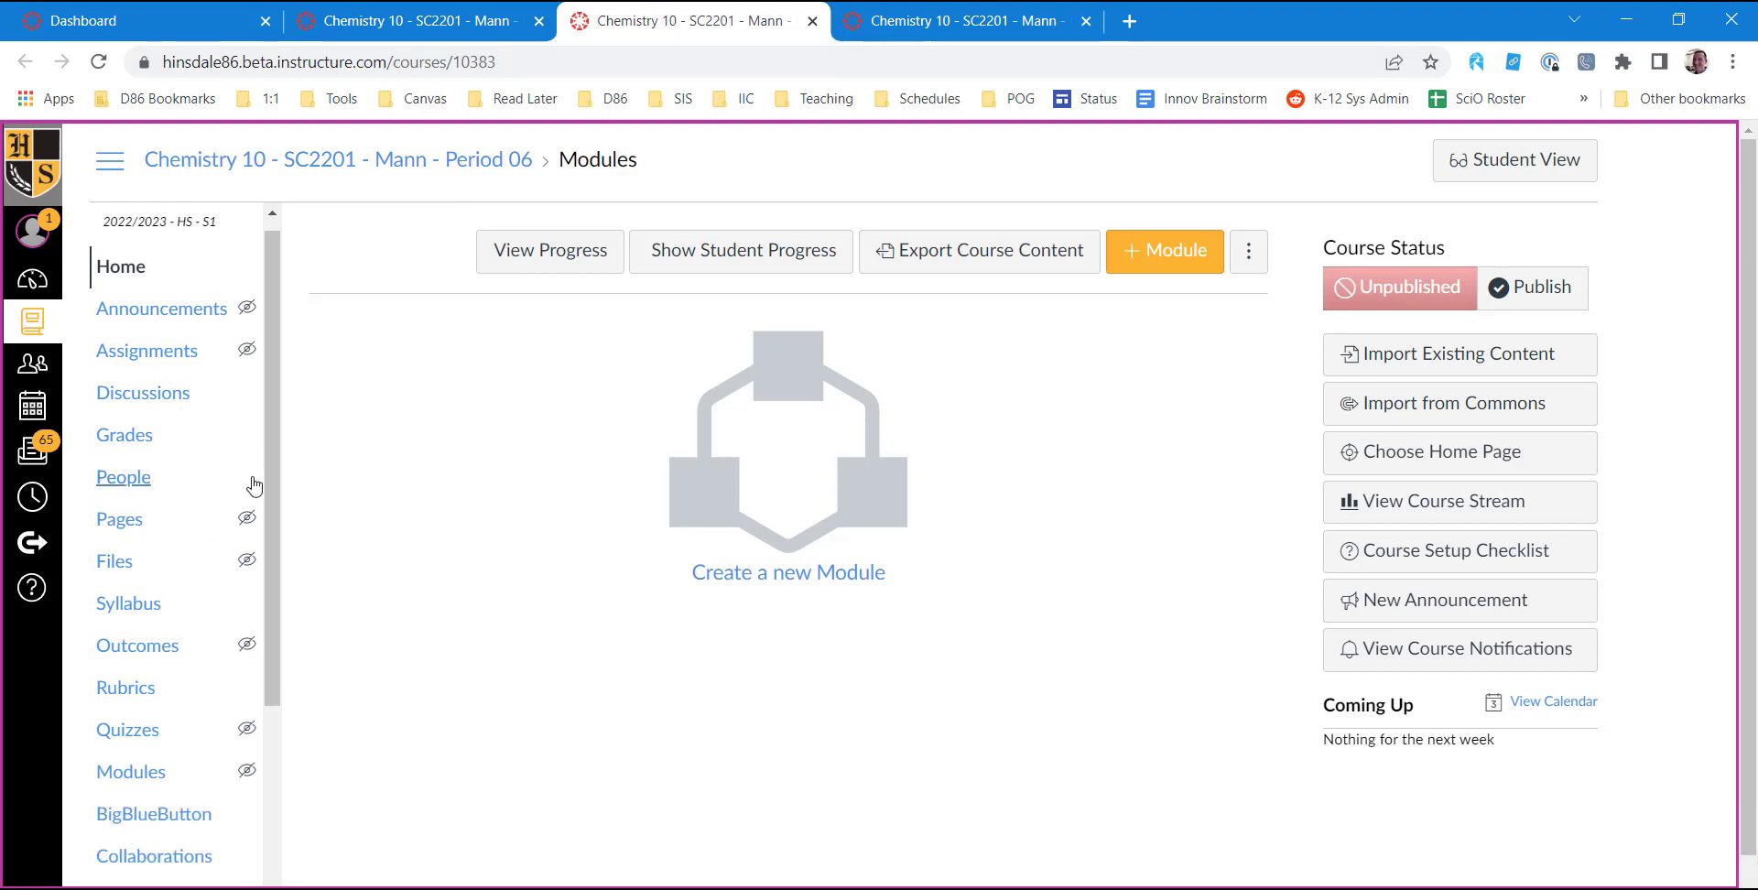
scroll(255, 485, "down", 5)
left_click(400, 484)
scroll(240, 689, "down", 1)
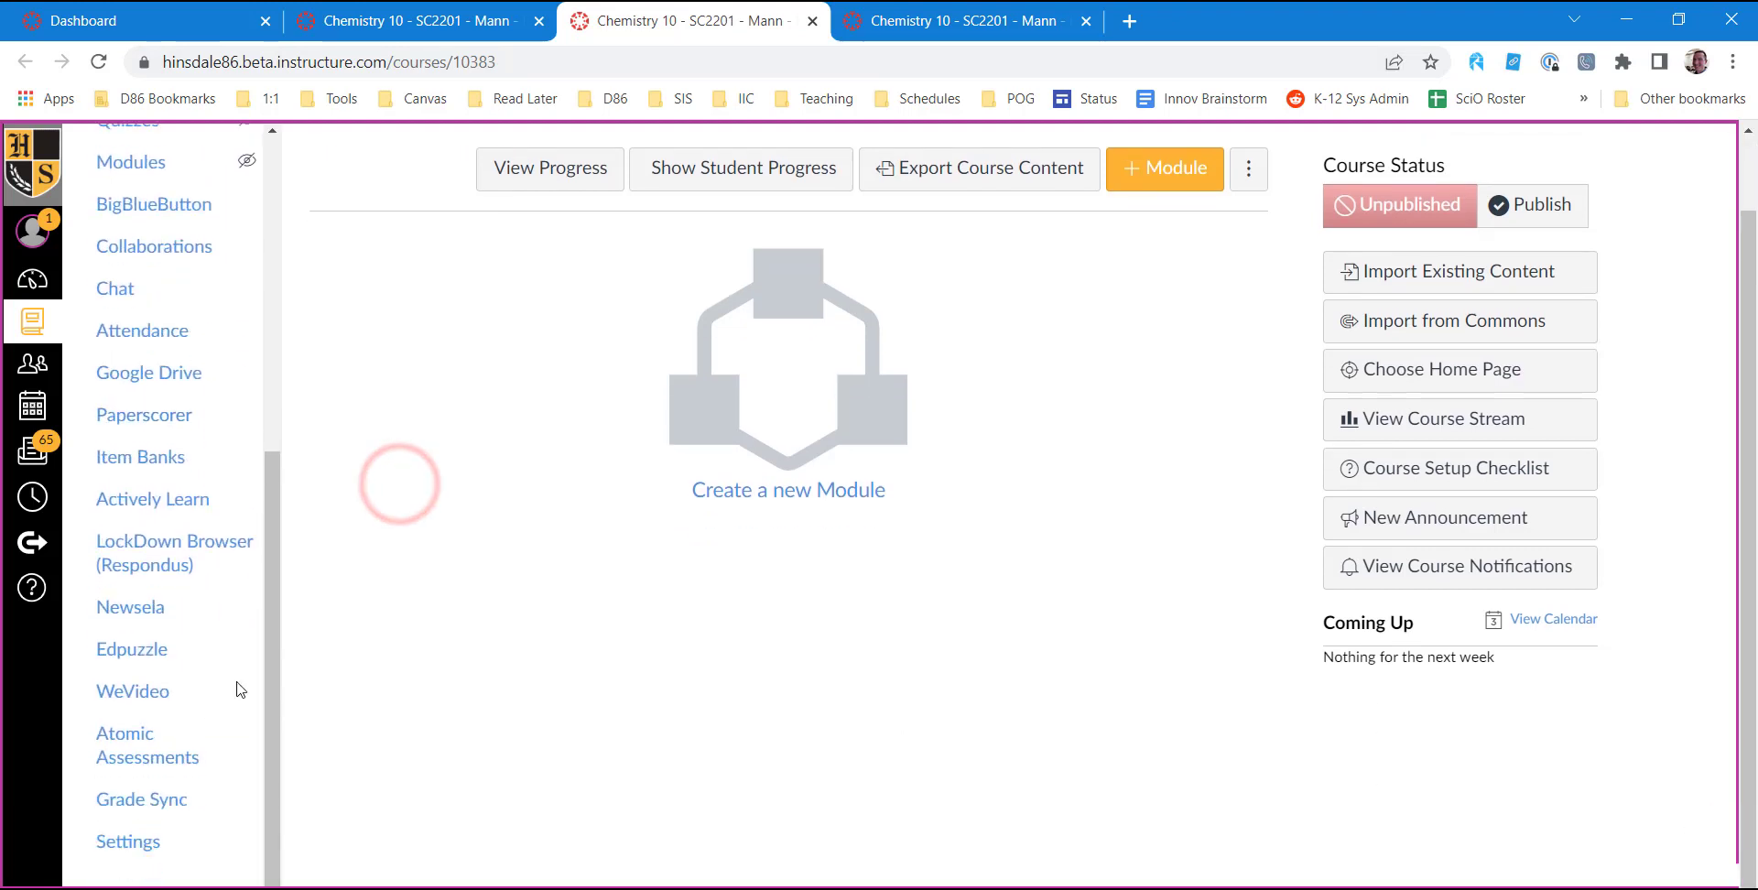
left_click(130, 842)
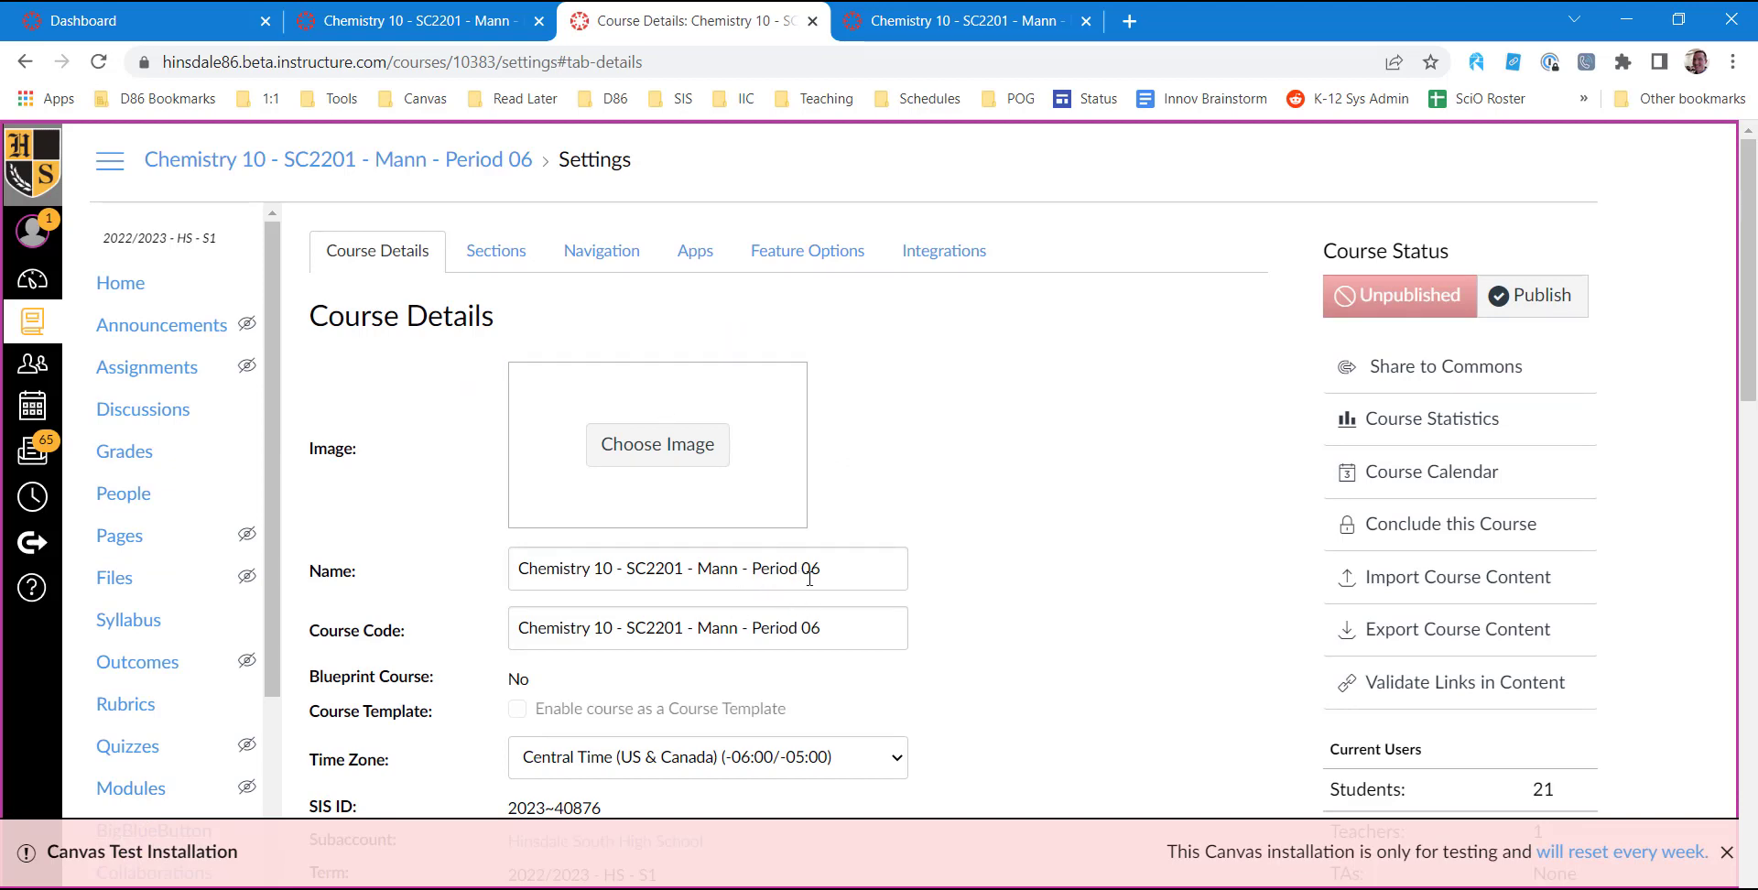
left_click(516, 253)
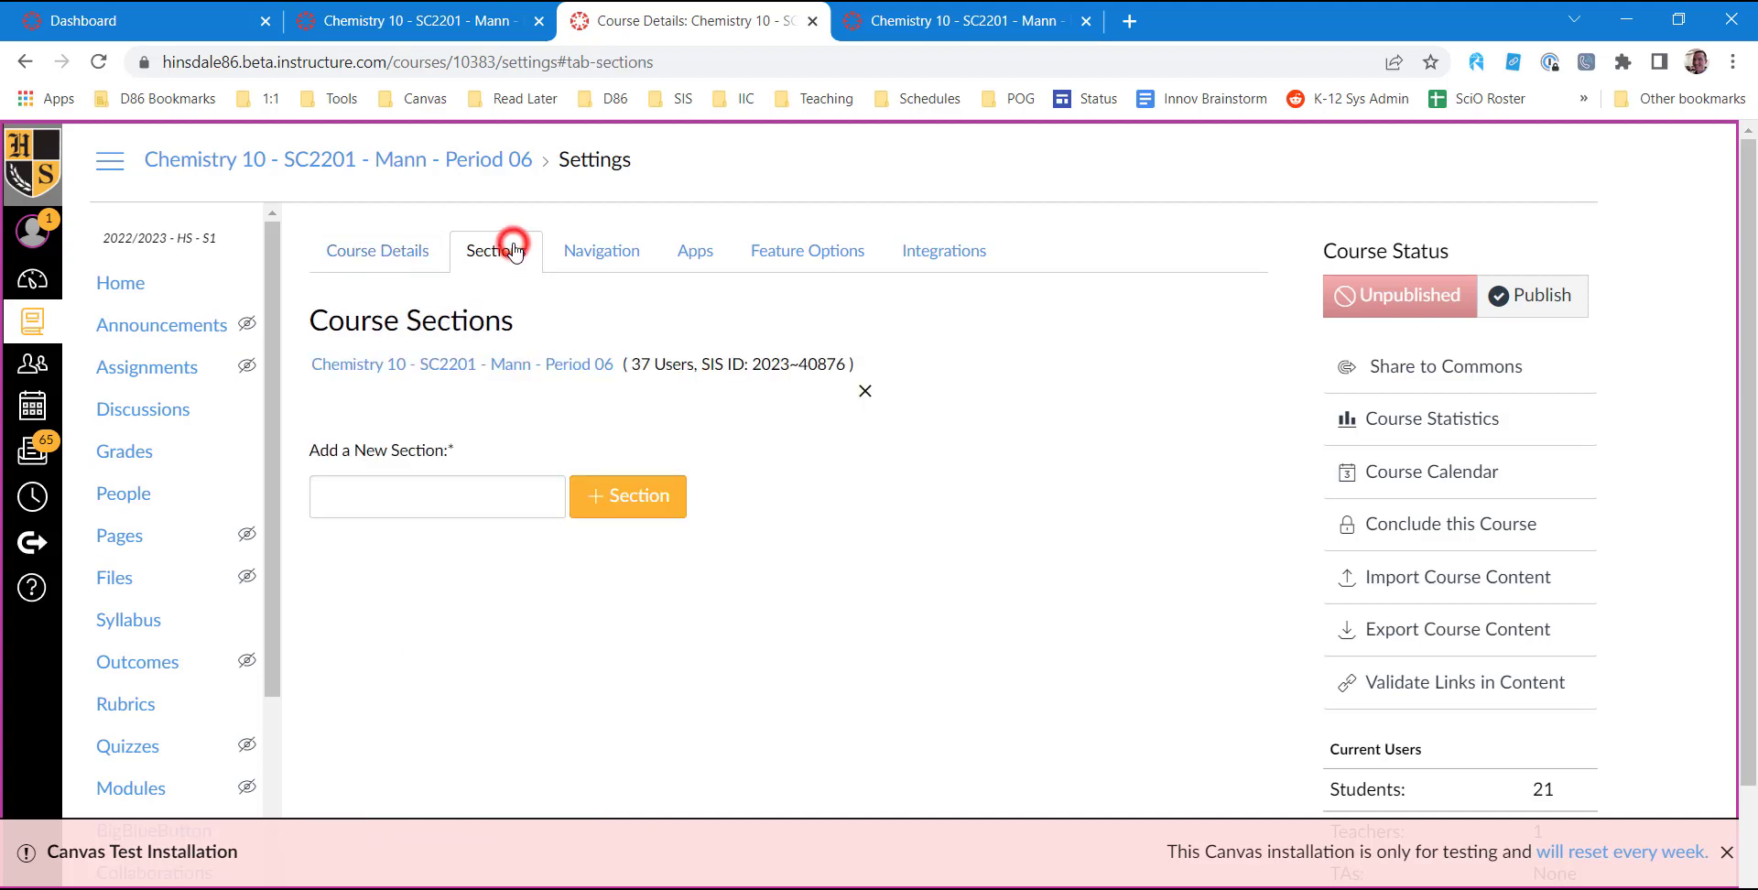
left_click(556, 364)
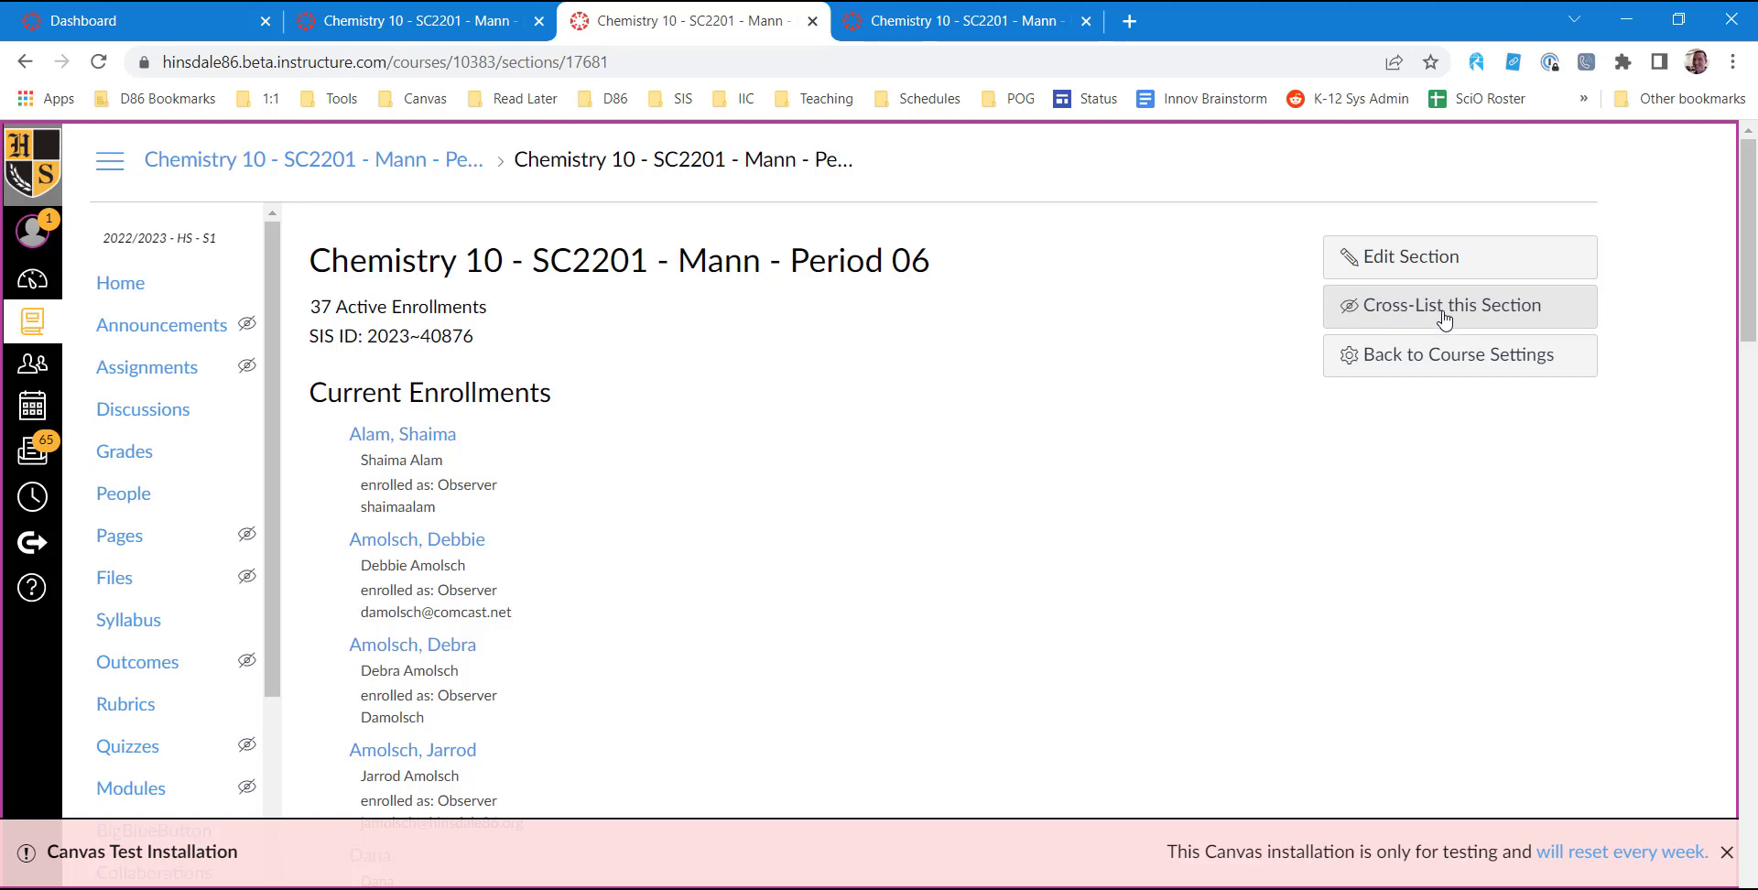
Cross-list the Period 06 section into the Period 04 course using the copied course ID 10347.
left_click(1445, 316)
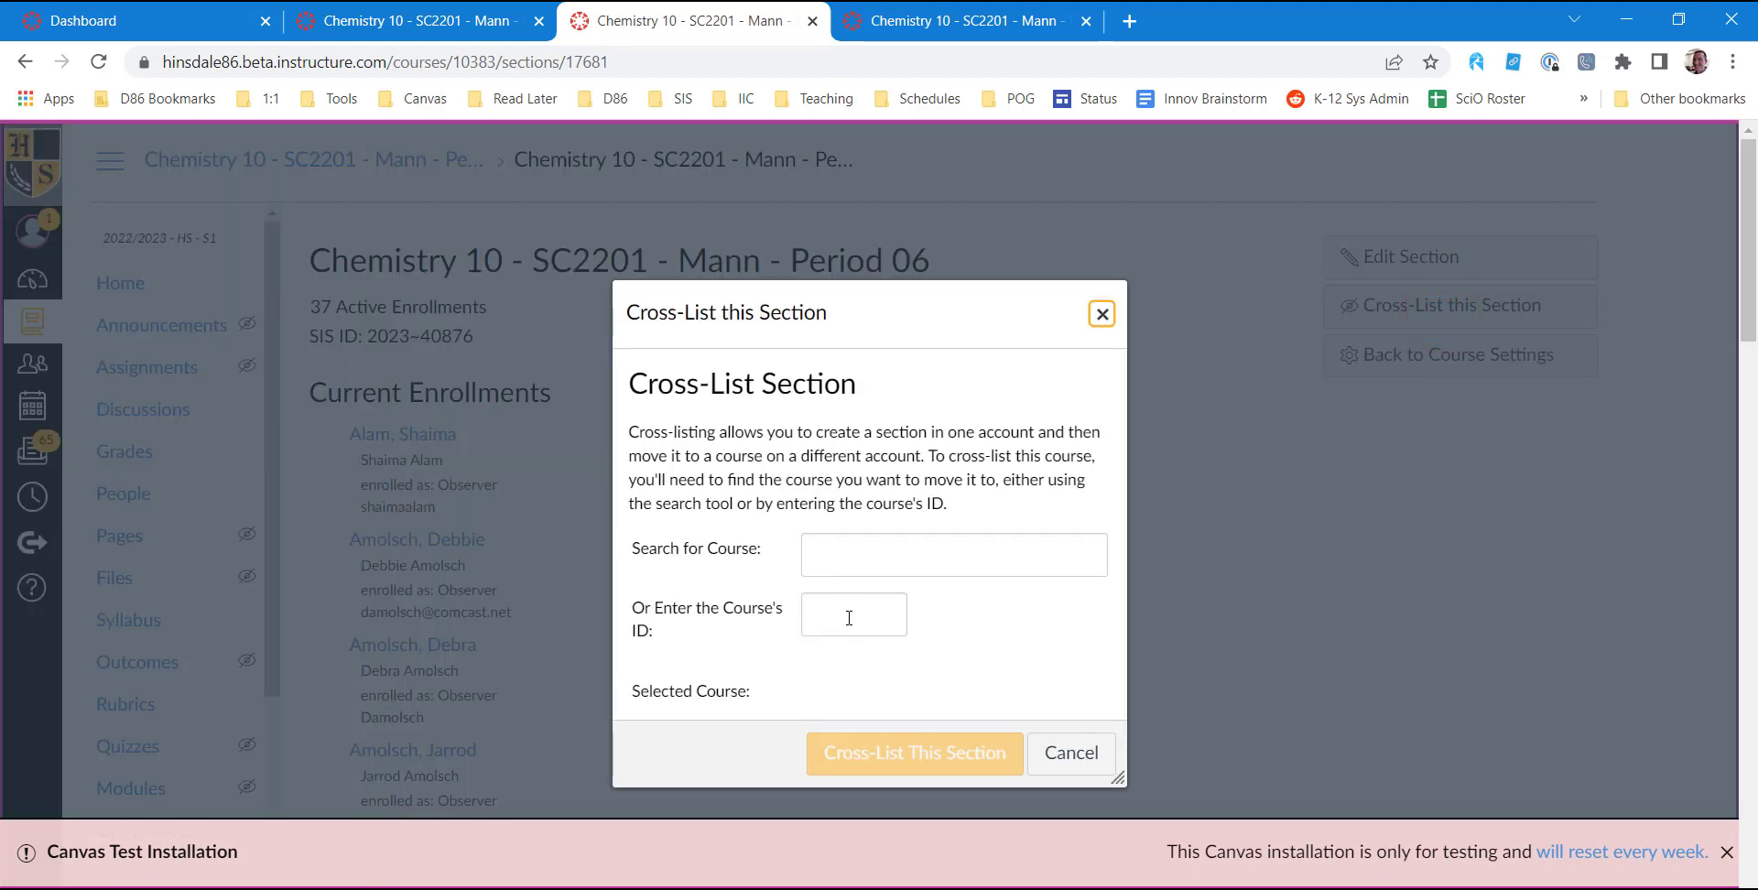
left_click(850, 622)
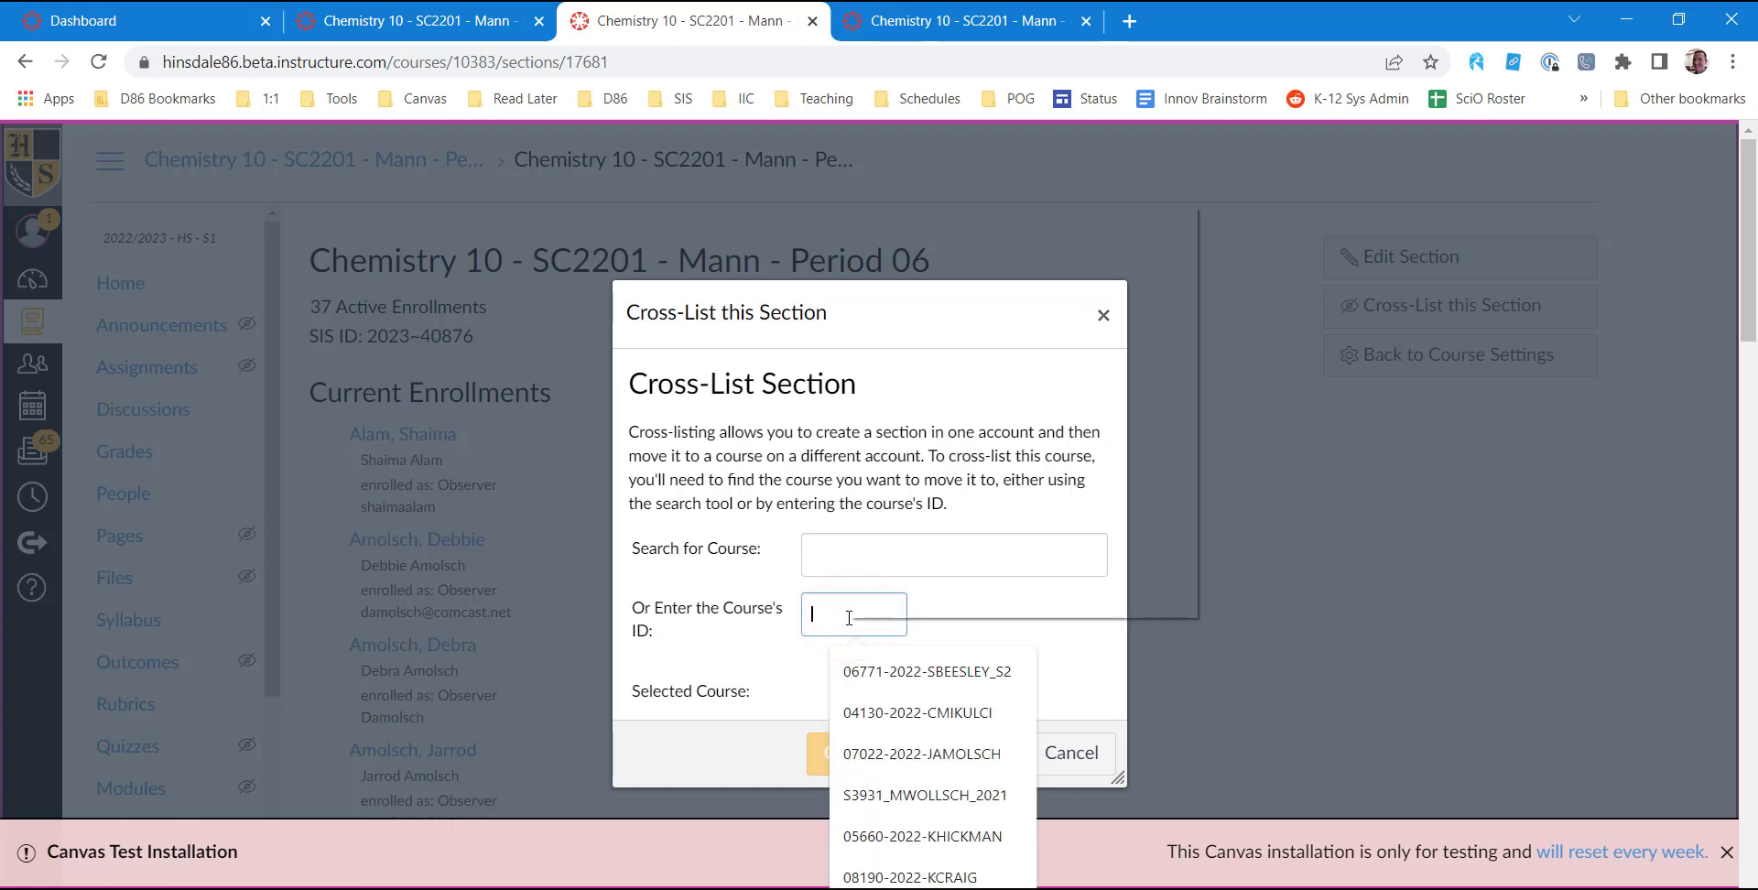
right_click(849, 618)
left_click(937, 385)
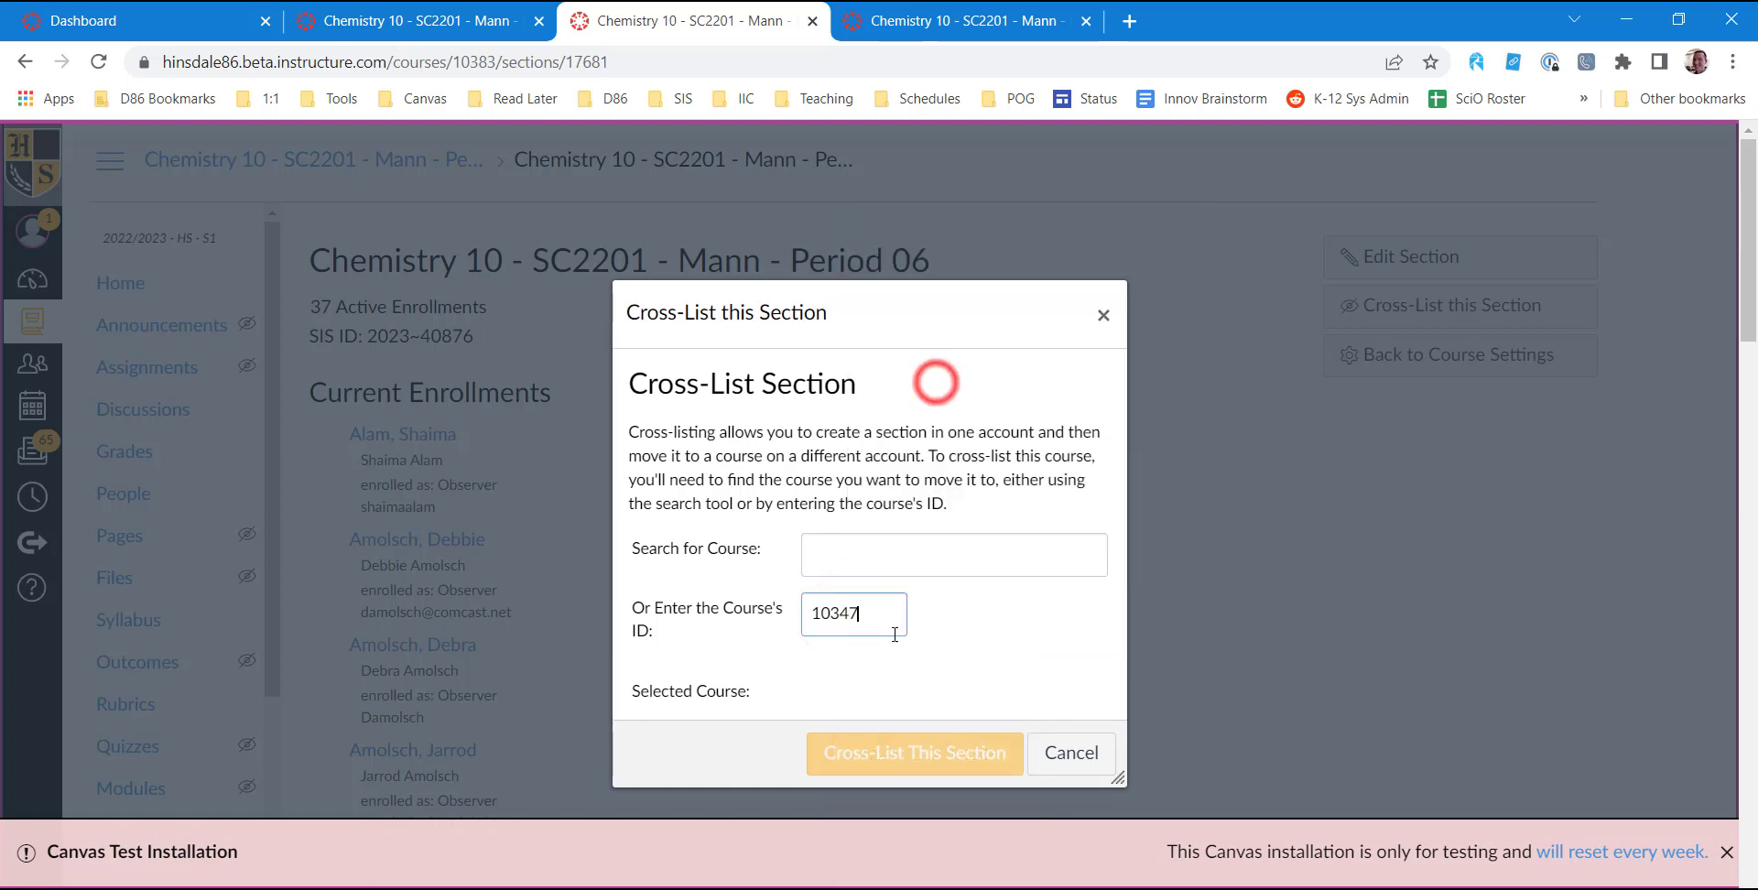
left_click(988, 626)
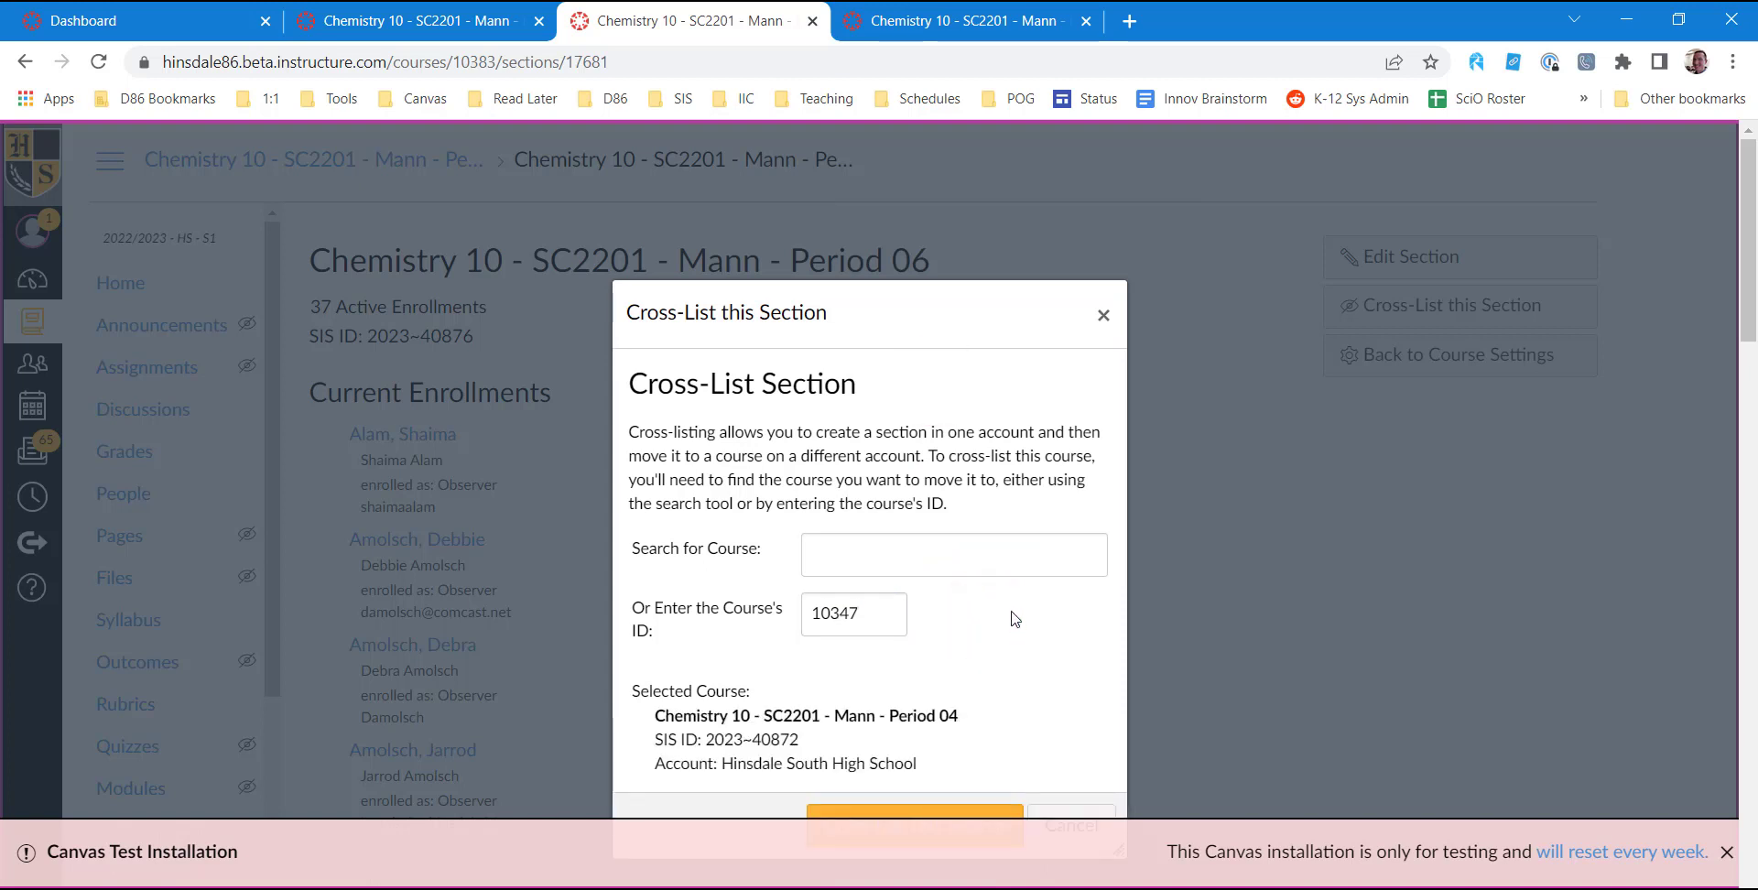
scroll(879, 630, "down", 1)
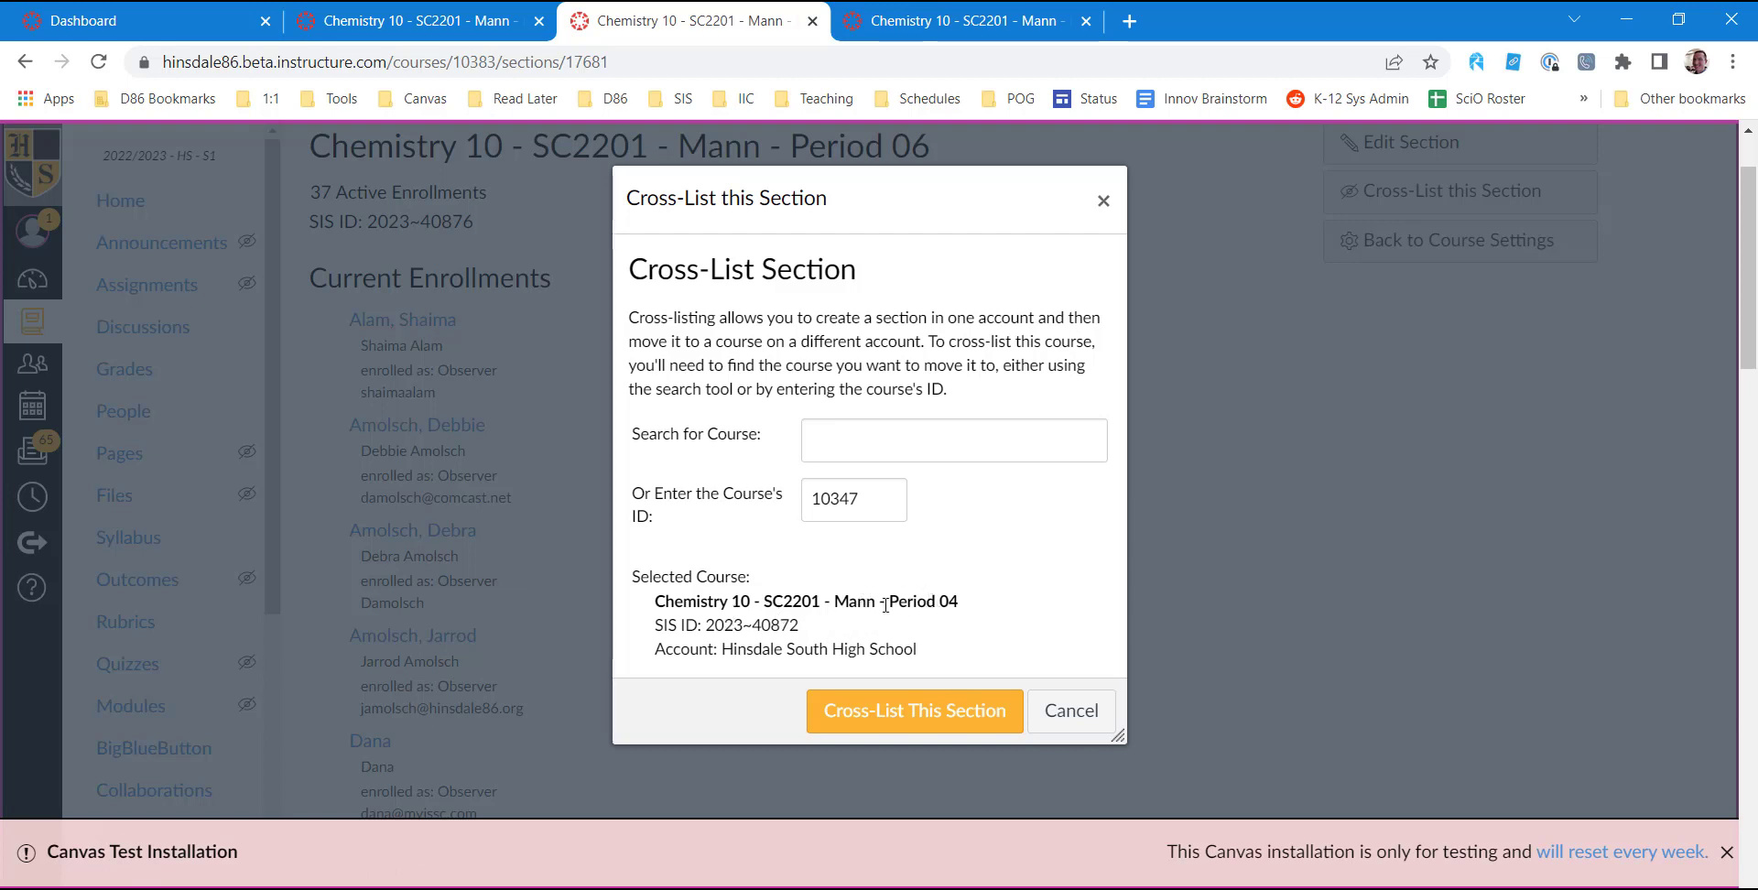
left_click(902, 712)
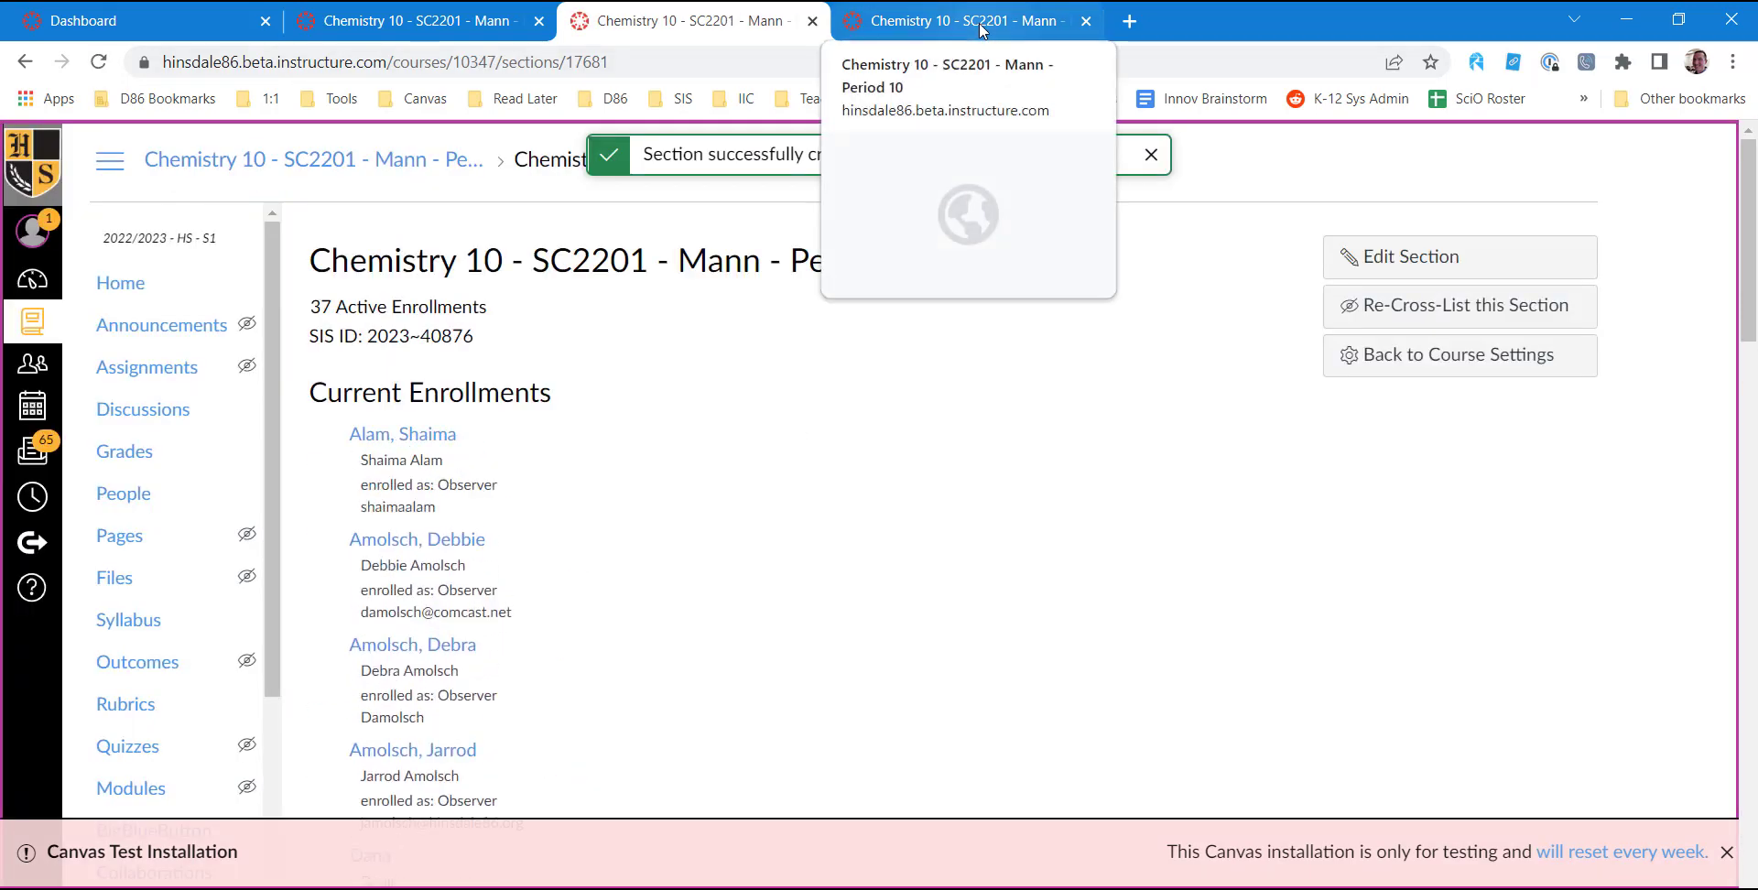
Open the Period 10 section's page from the section list in the Period 10 course settings.
left_click(874, 23)
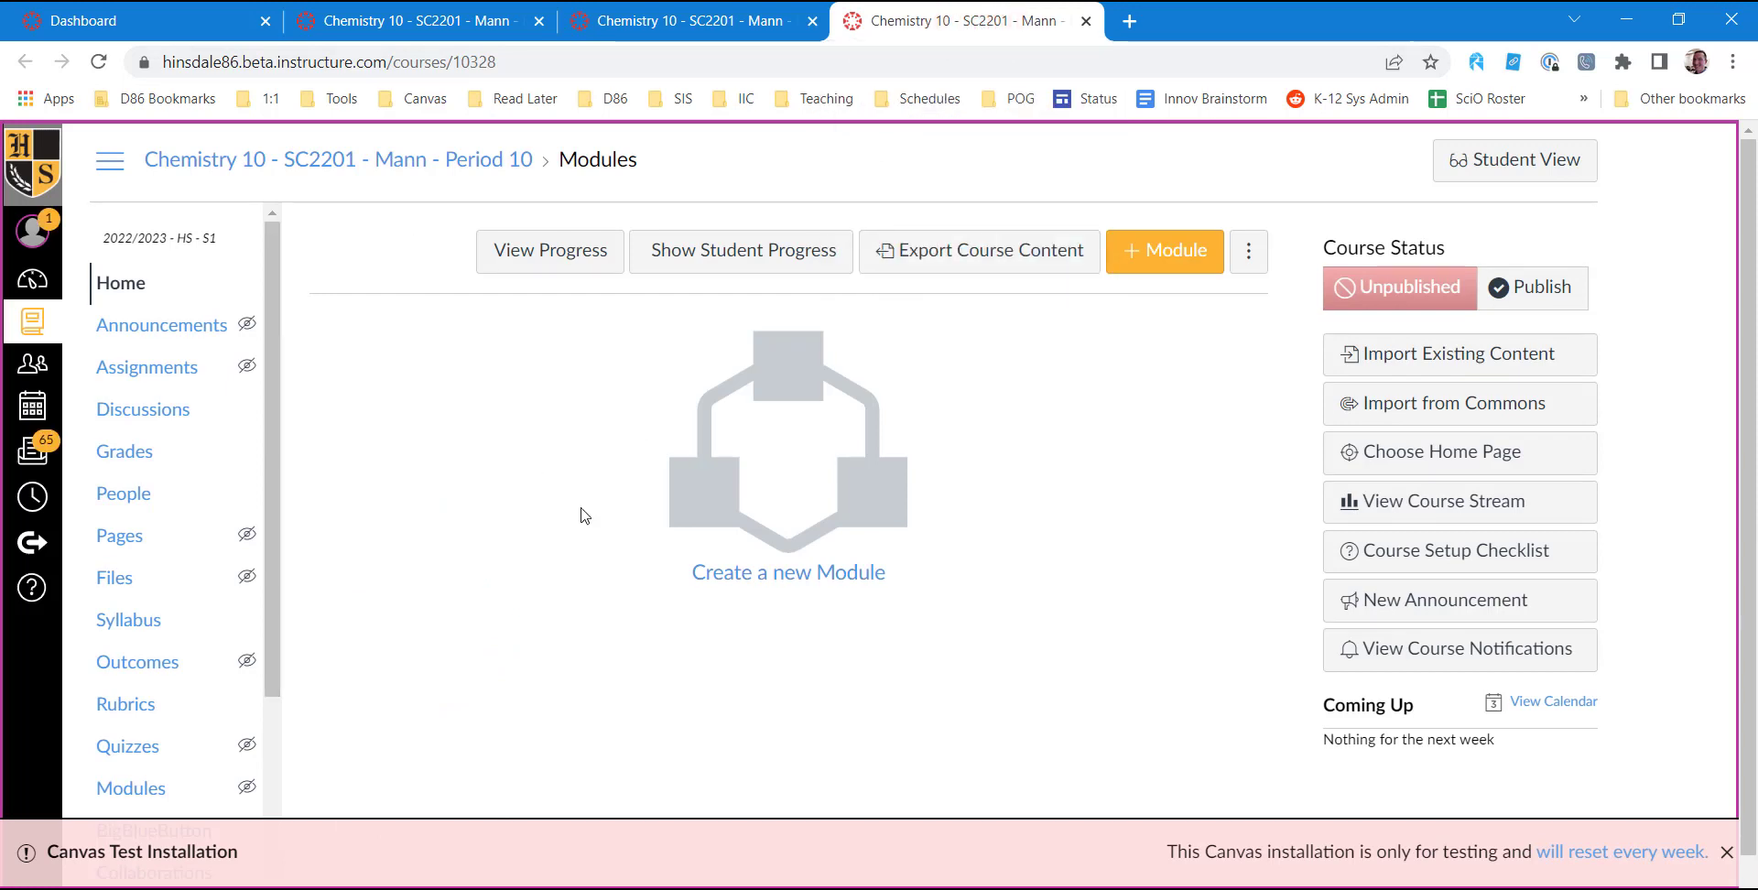
left_click(1725, 852)
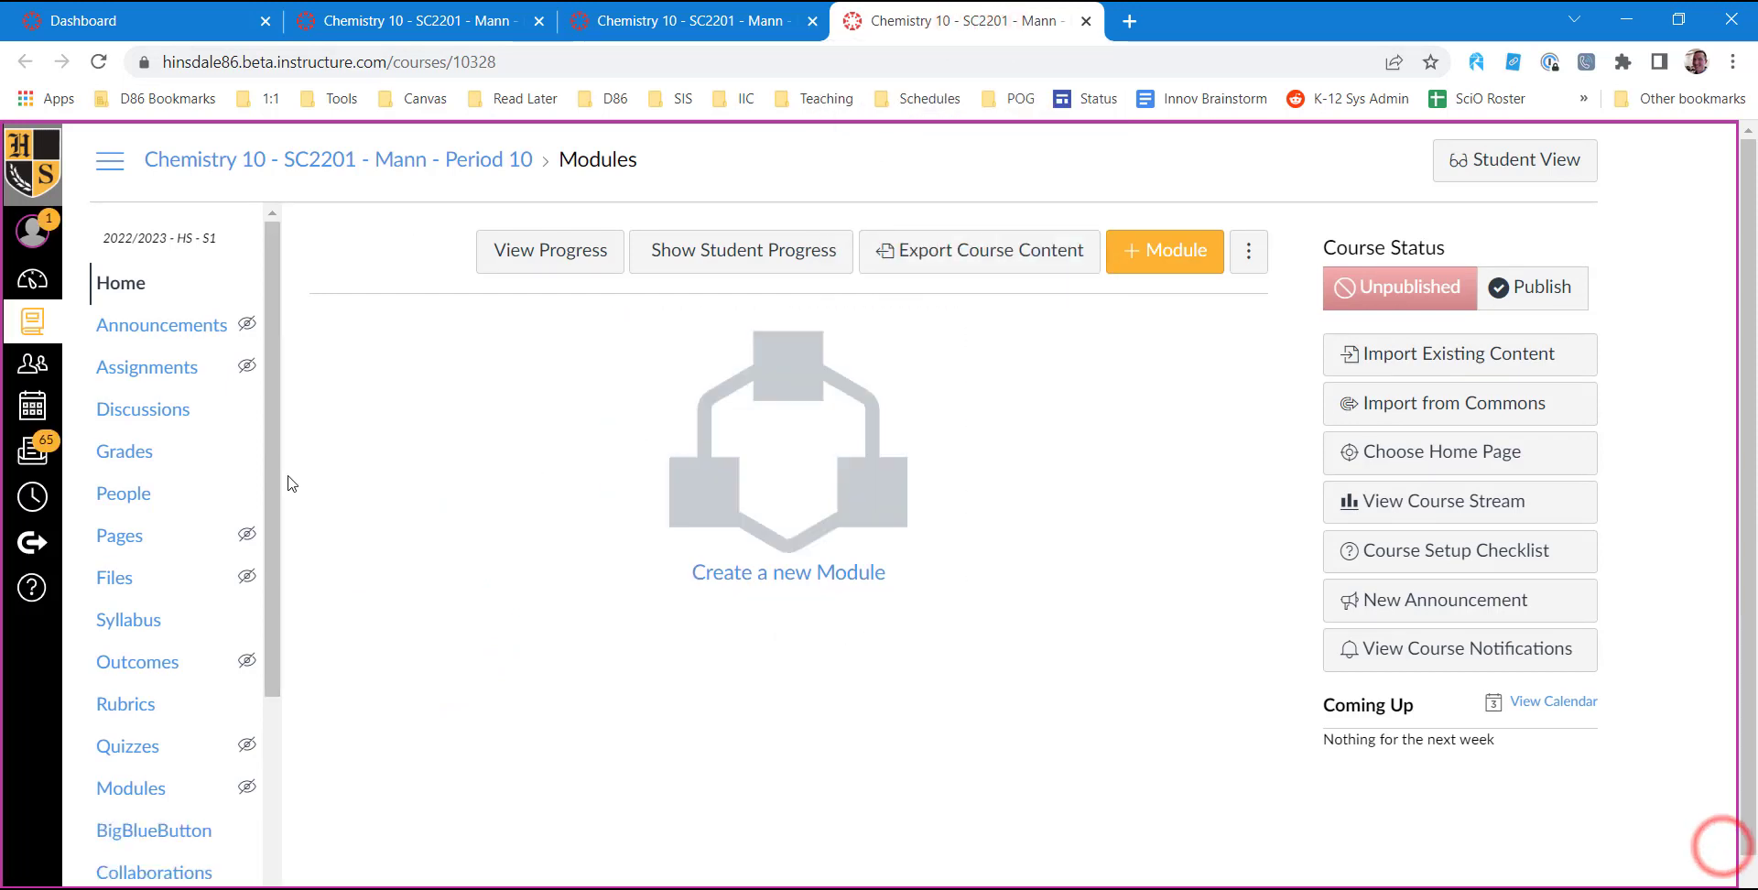
scroll(224, 459, "down", 5)
scroll(419, 493, "down", 1)
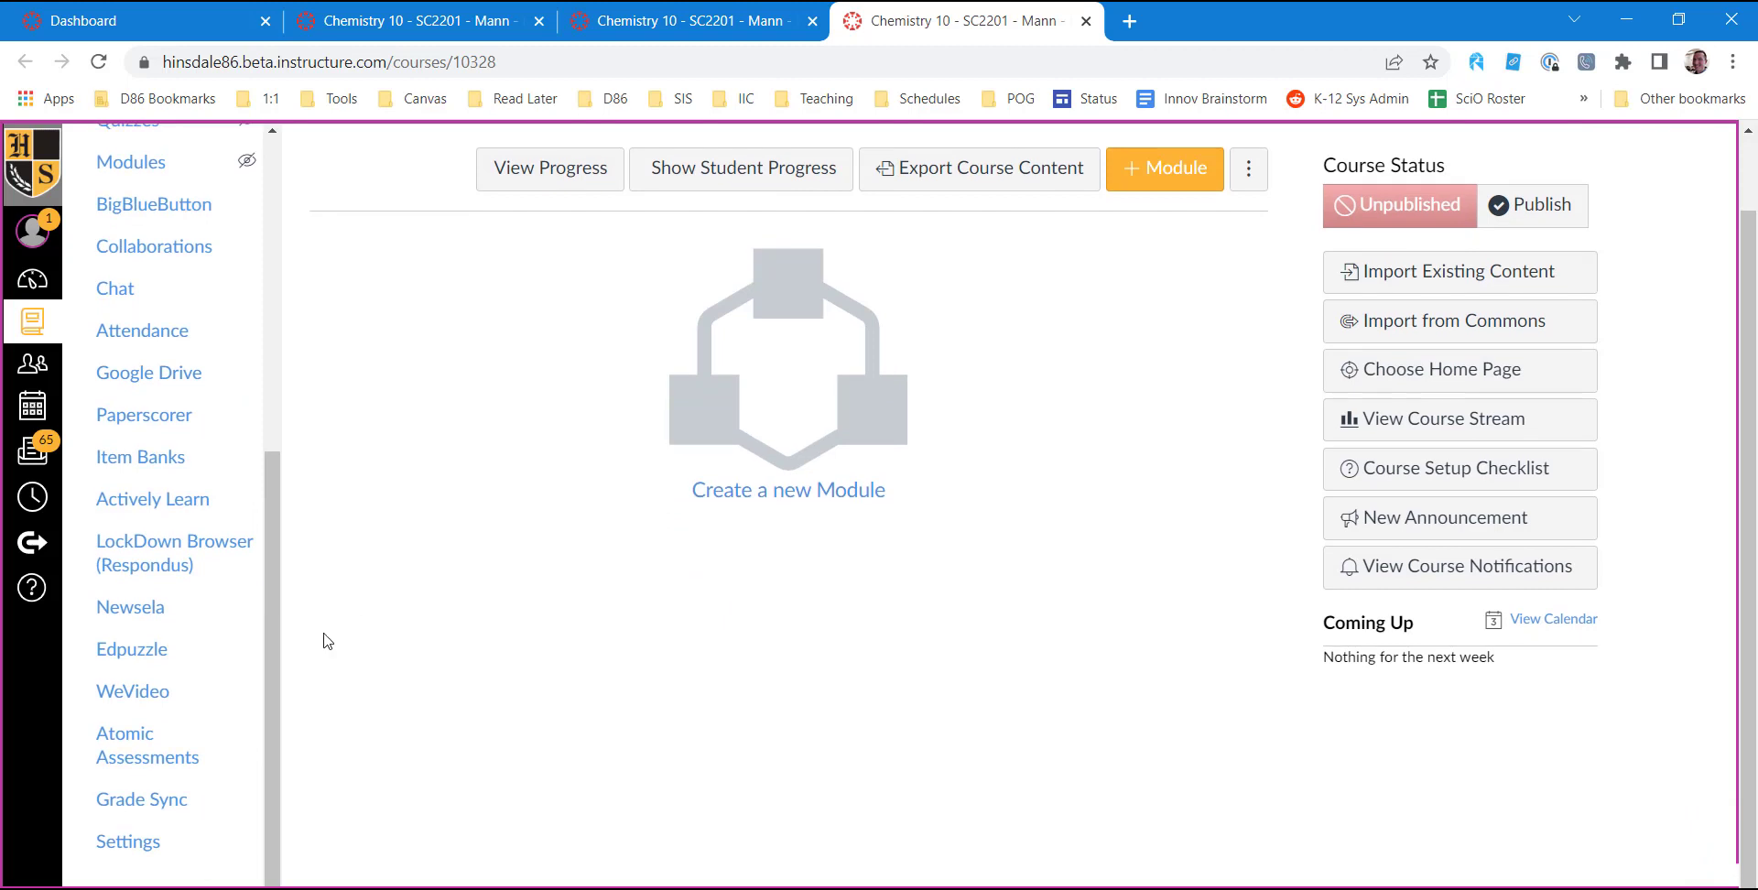
left_click(139, 843)
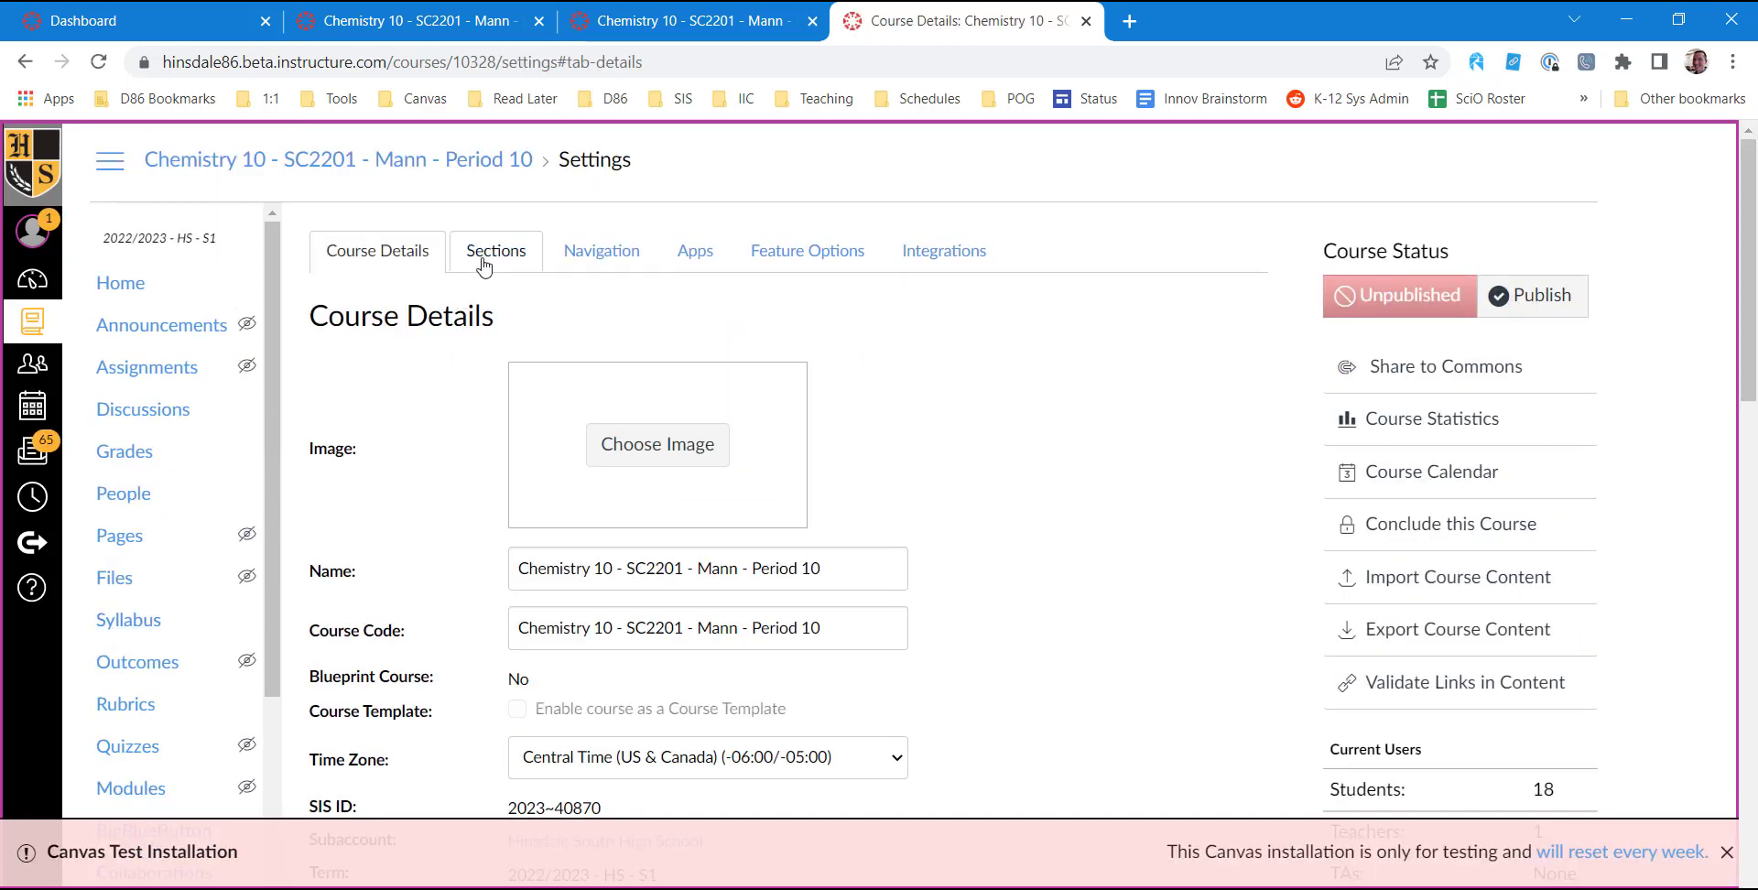
left_click(493, 248)
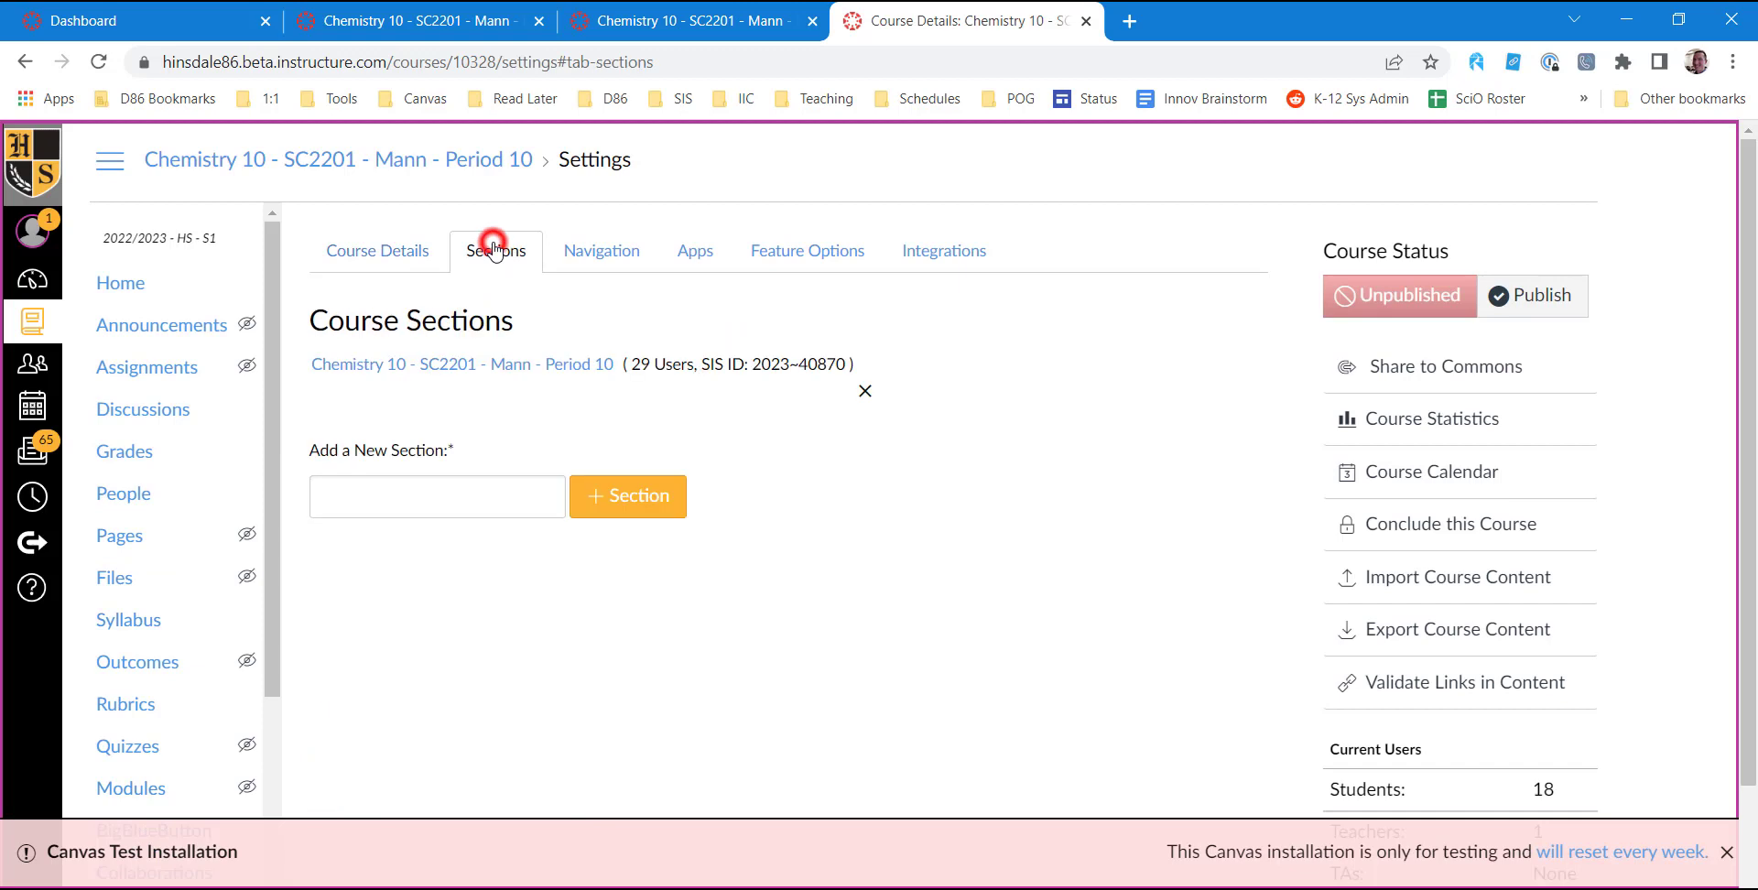
left_click(489, 366)
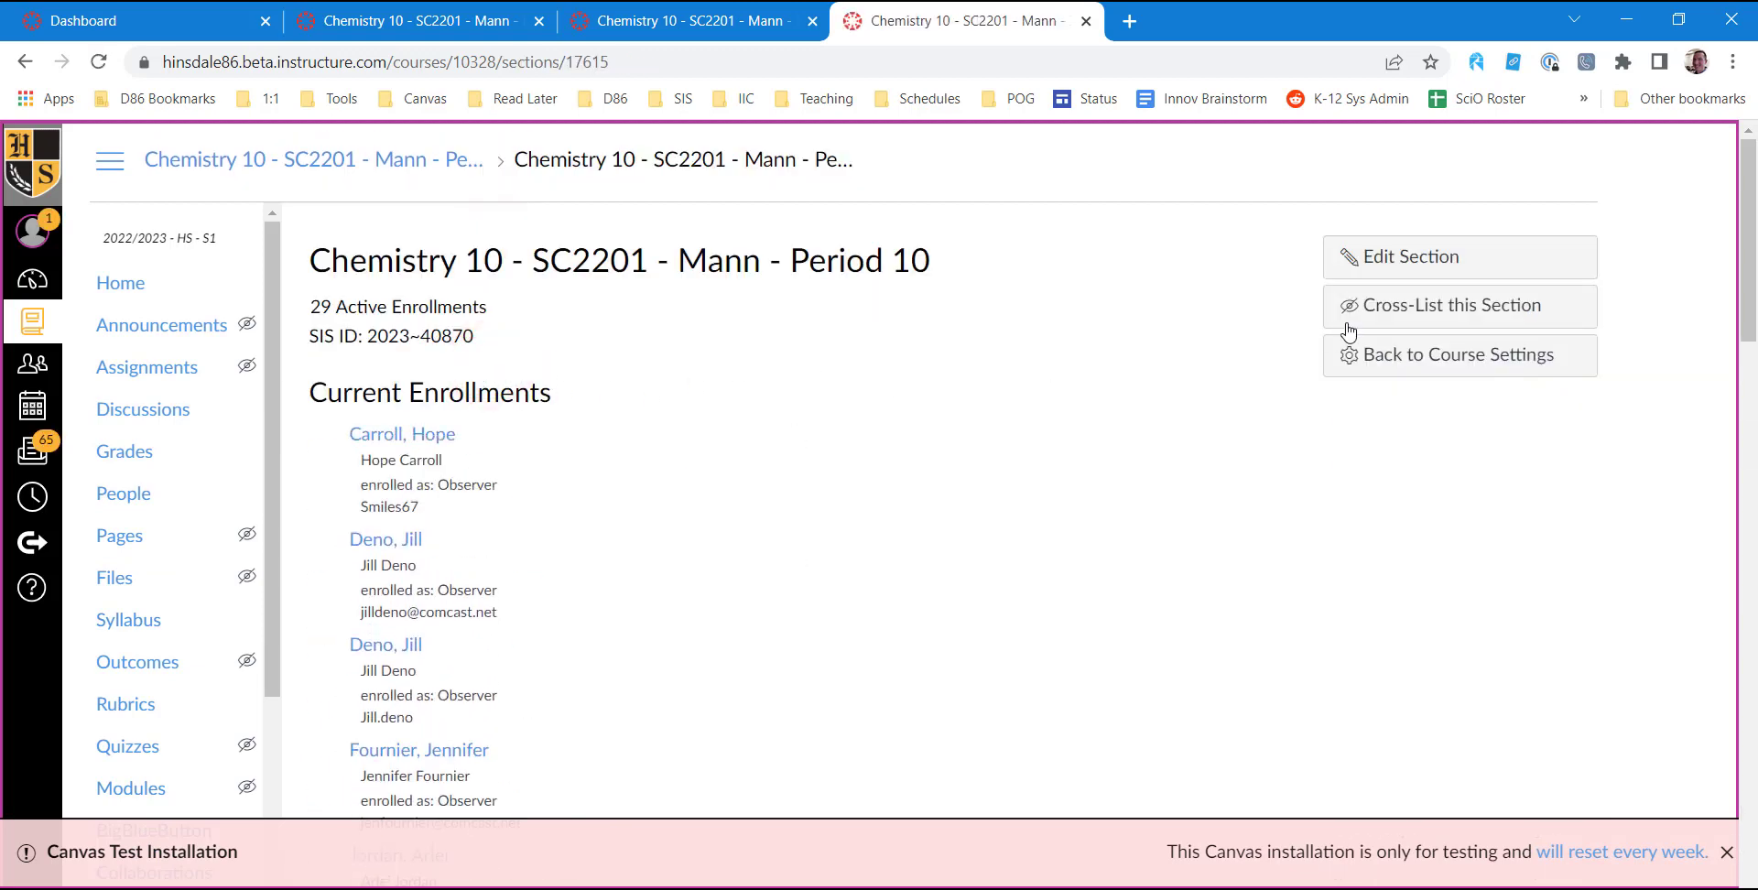
Cross-list the Period 10 section into the Period 04 course using the copied course ID 10347.
left_click(1376, 312)
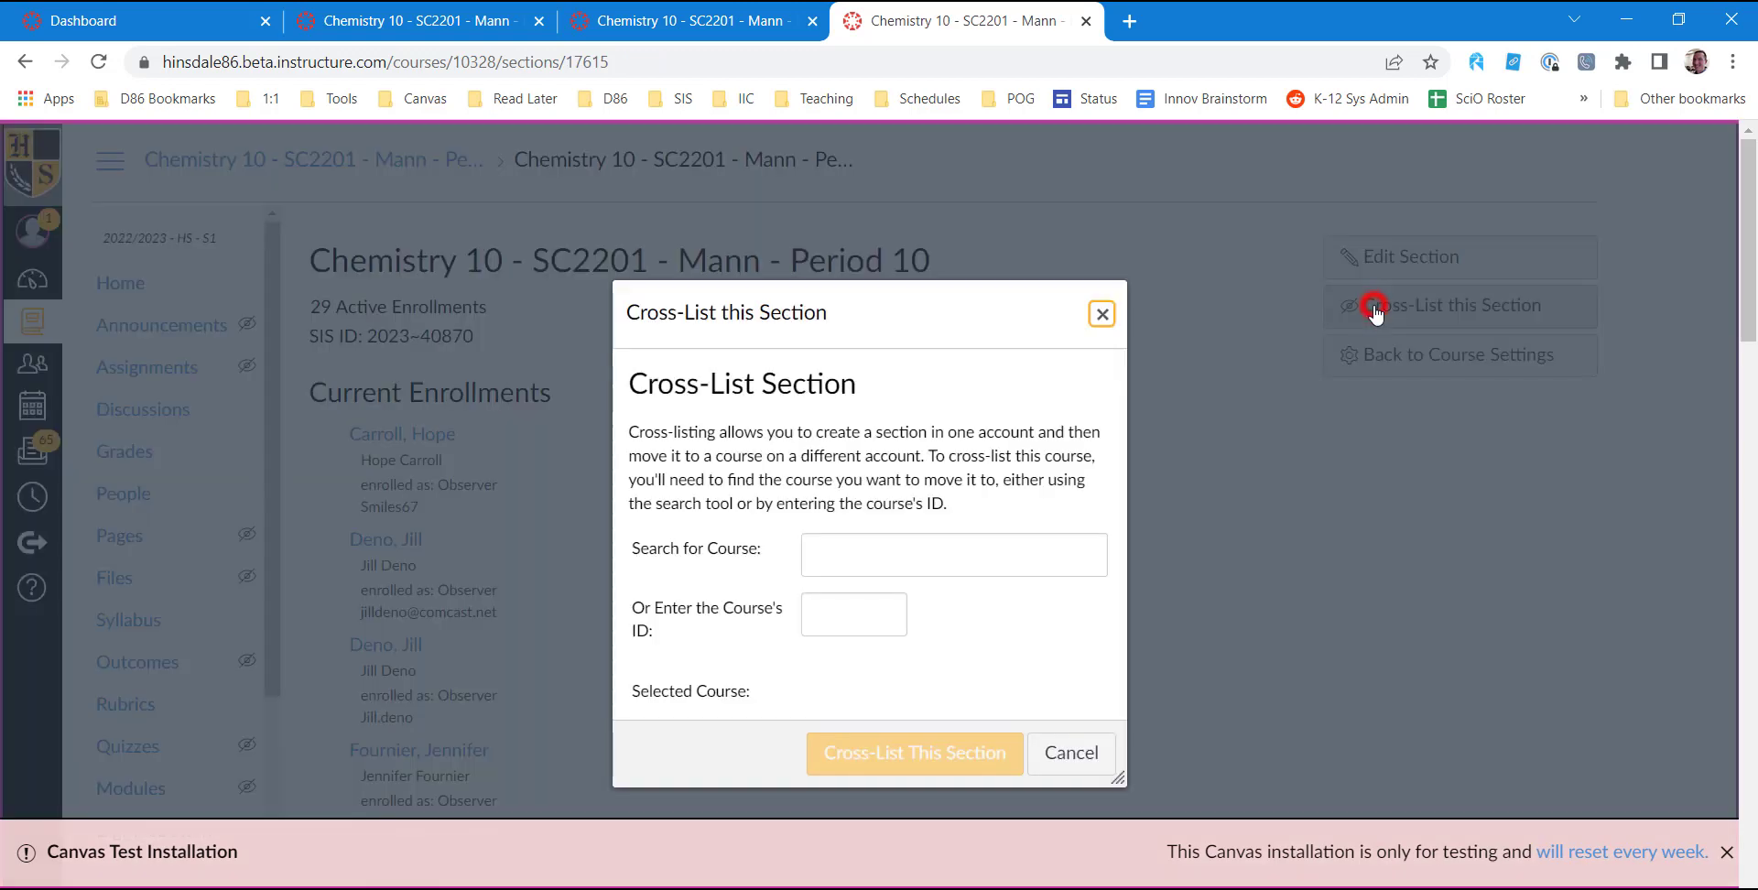
left_click(859, 615)
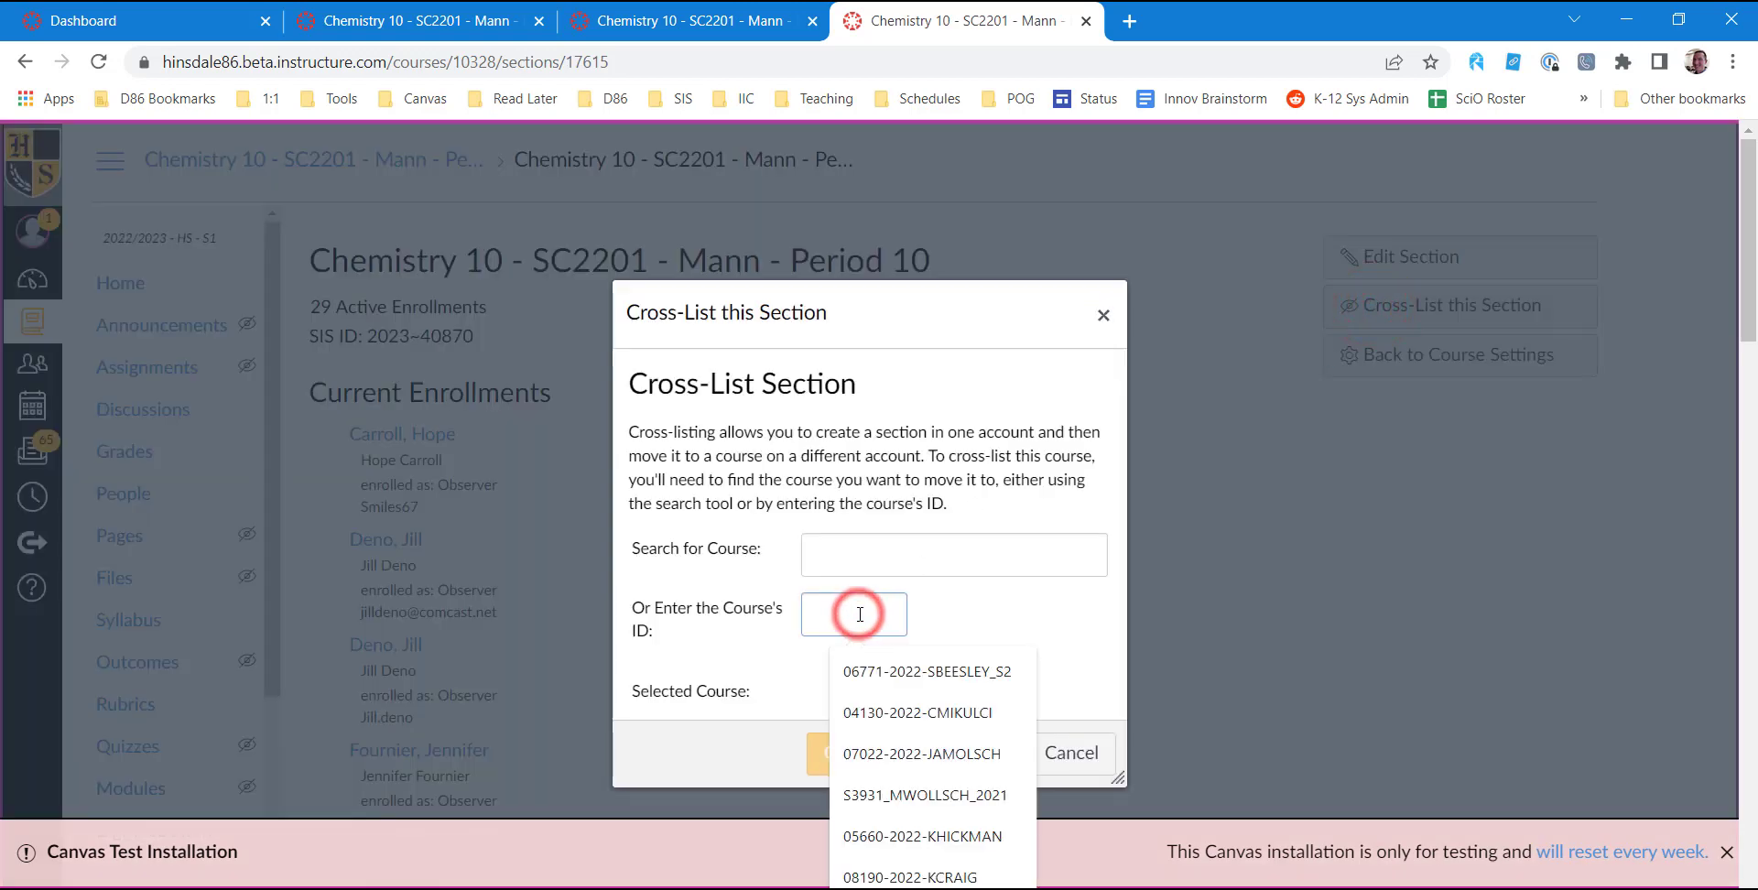
right_click(860, 614)
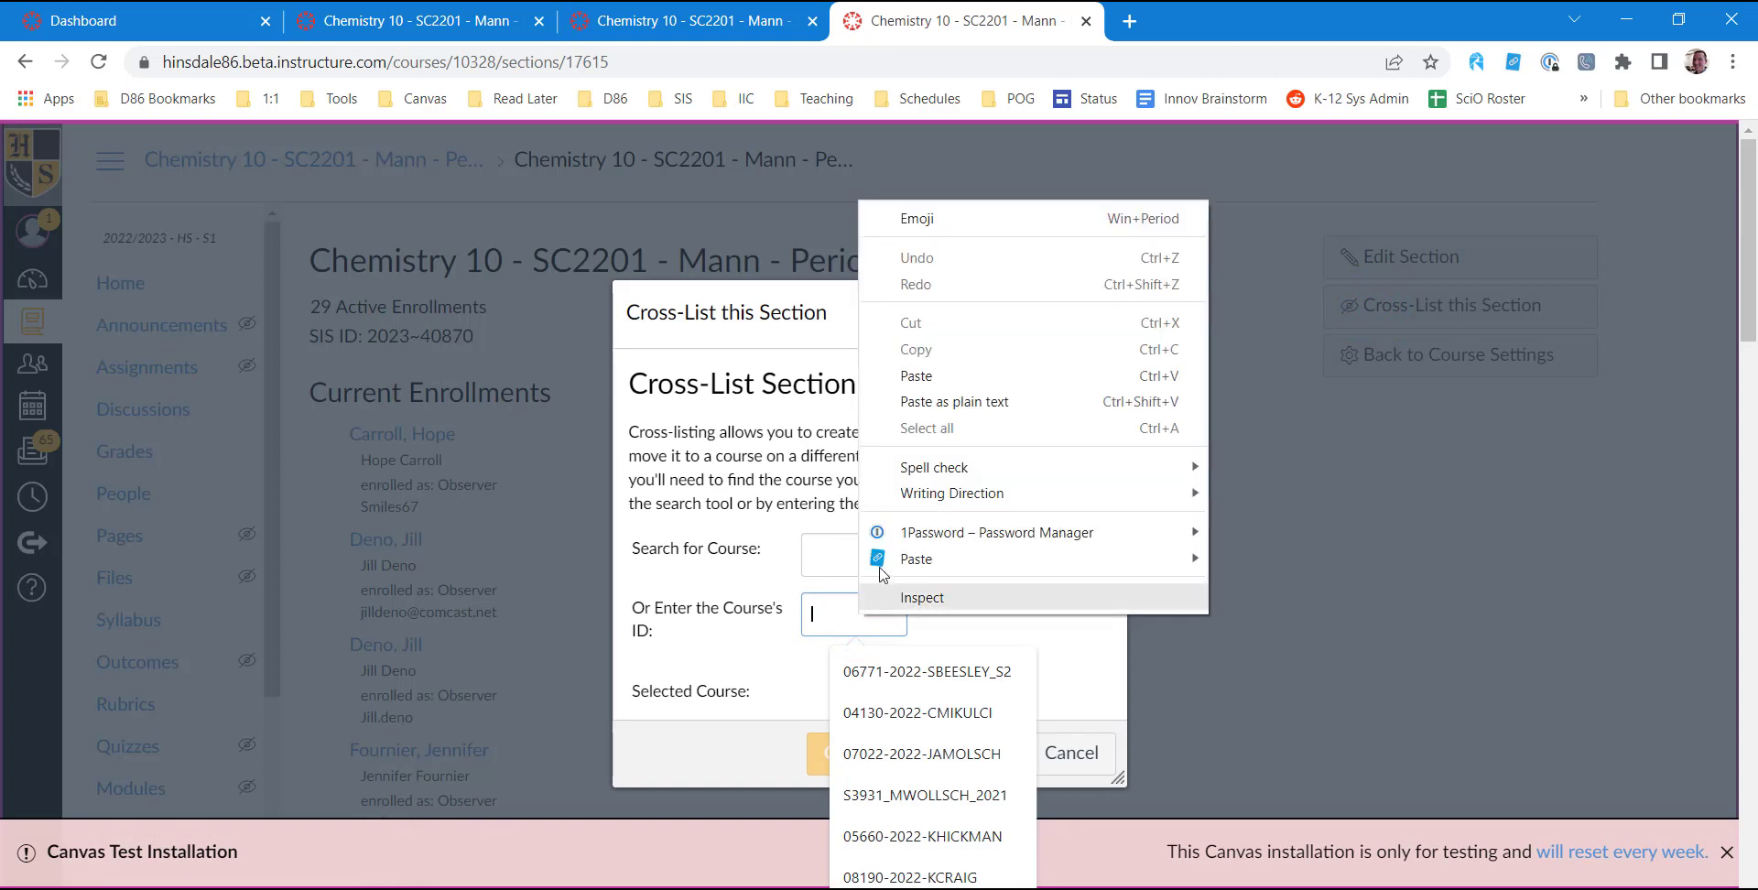
left_click(952, 371)
left_click(1002, 606)
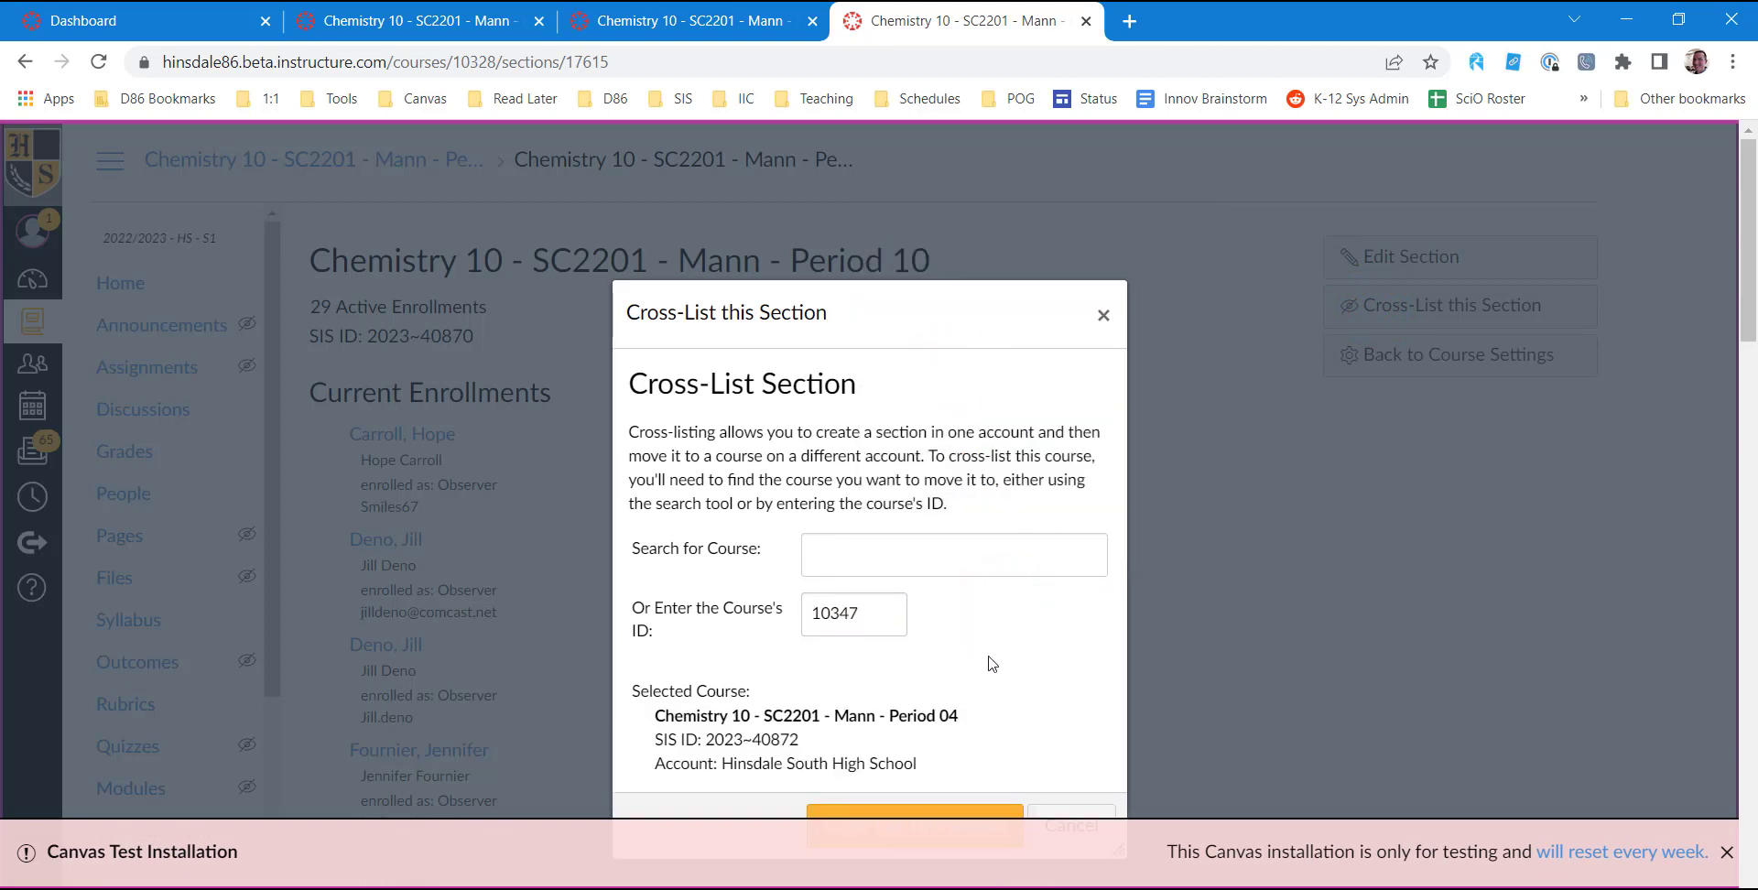
scroll(977, 687, "down", 1)
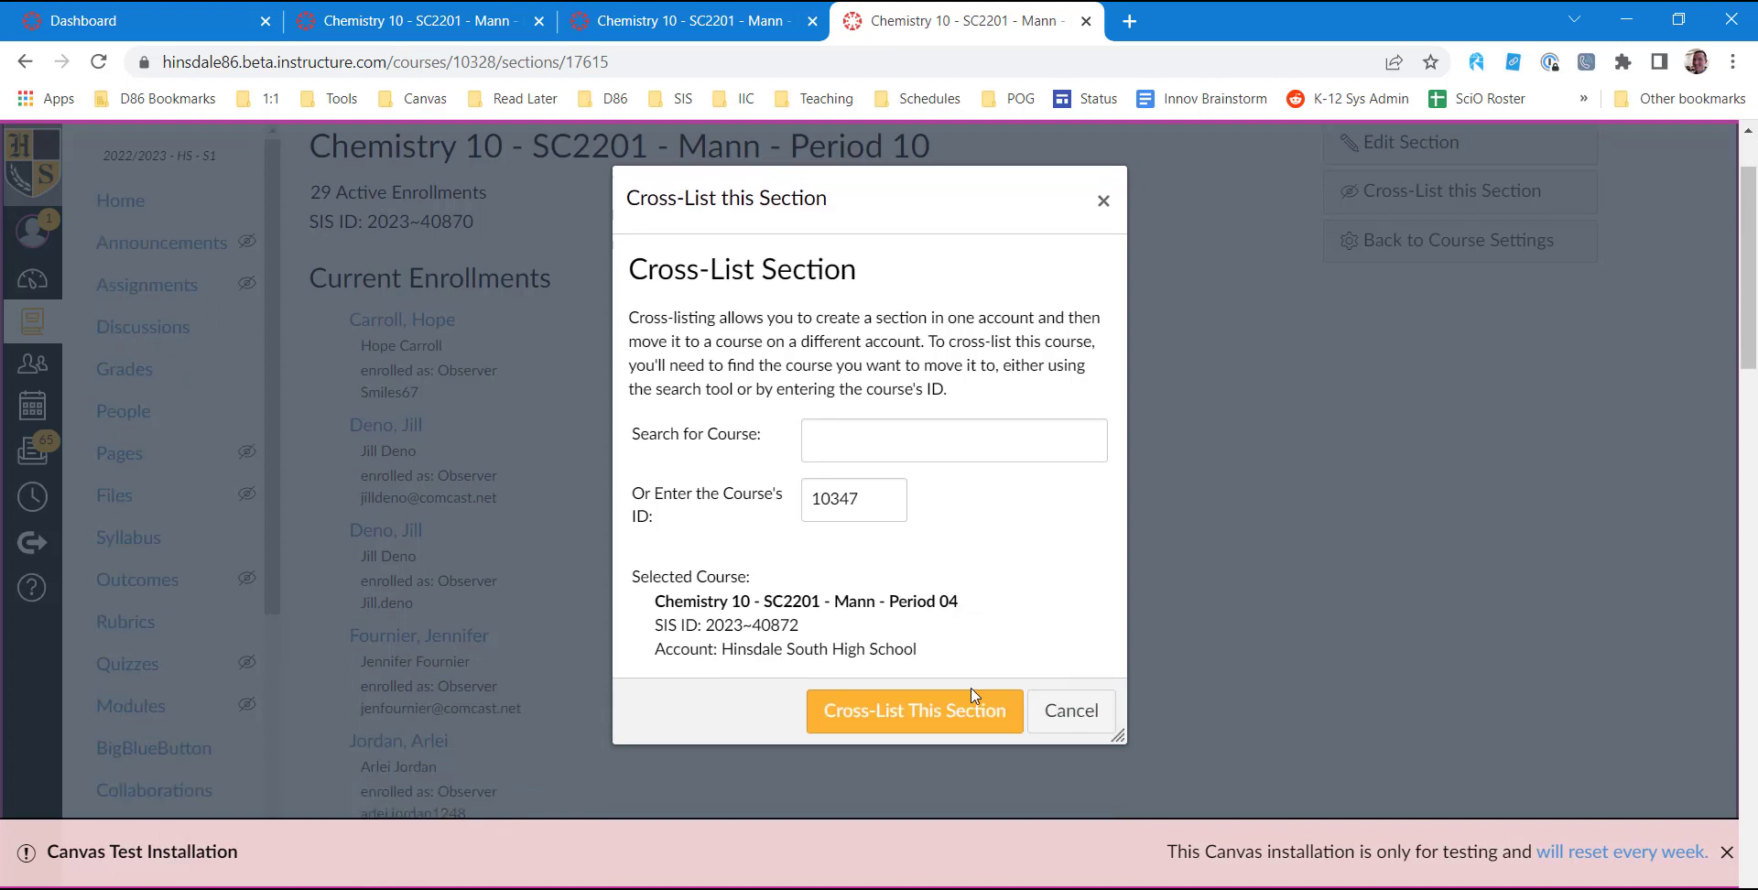
left_click(951, 714)
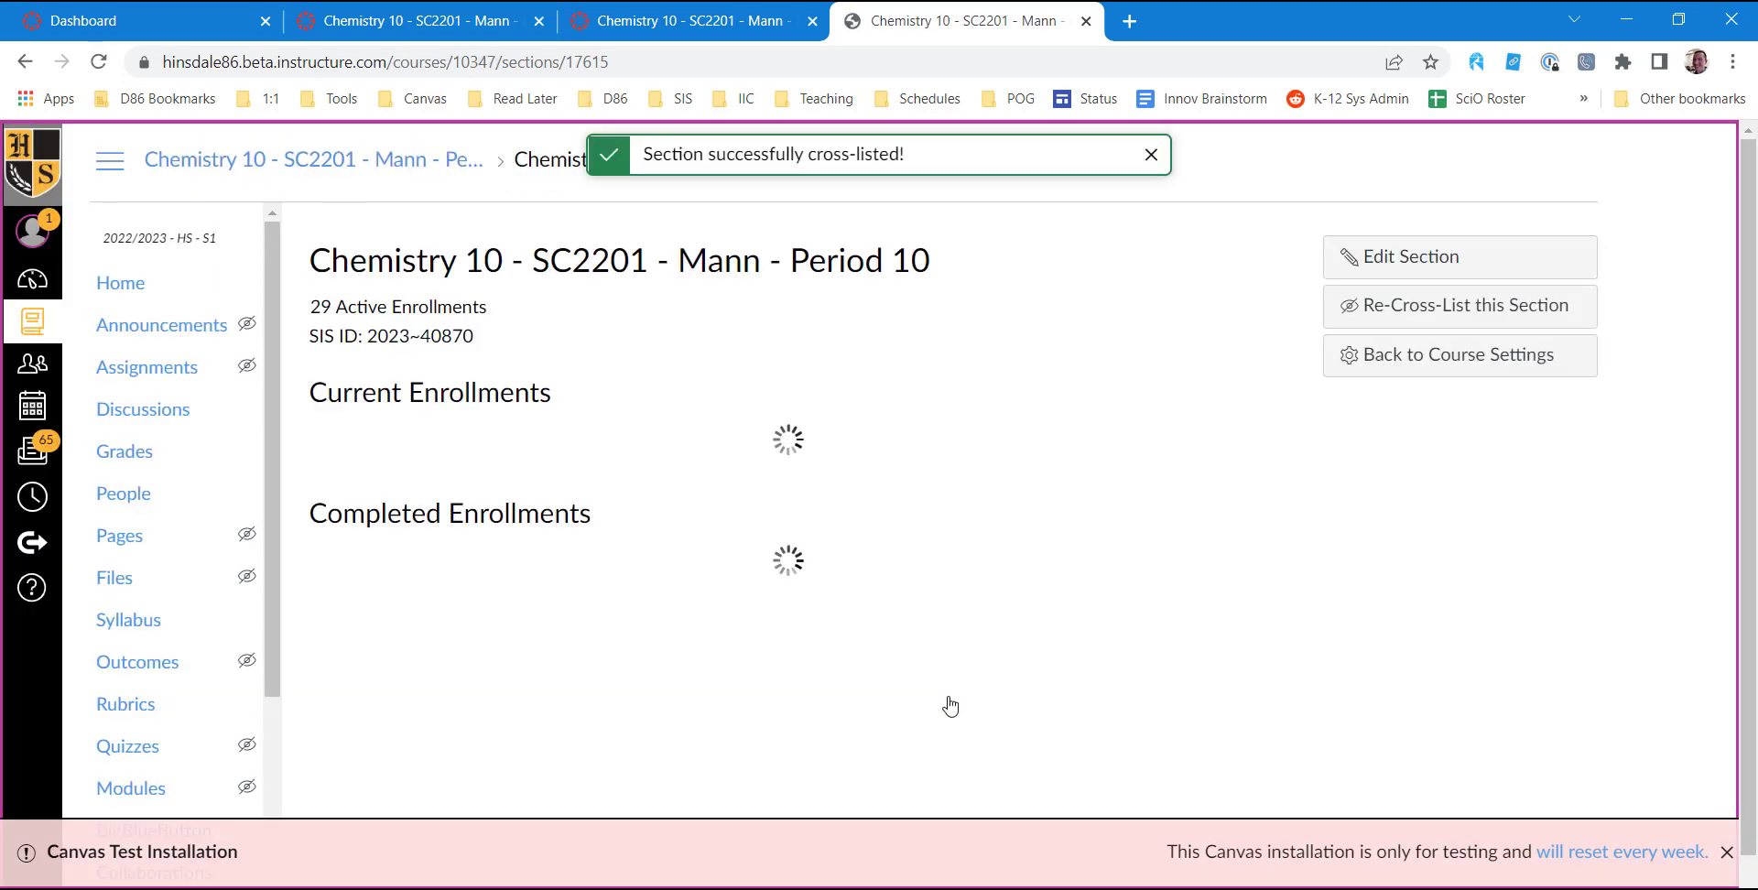
Return to the Period 04 course and check the section list in its settings.
left_click(456, 23)
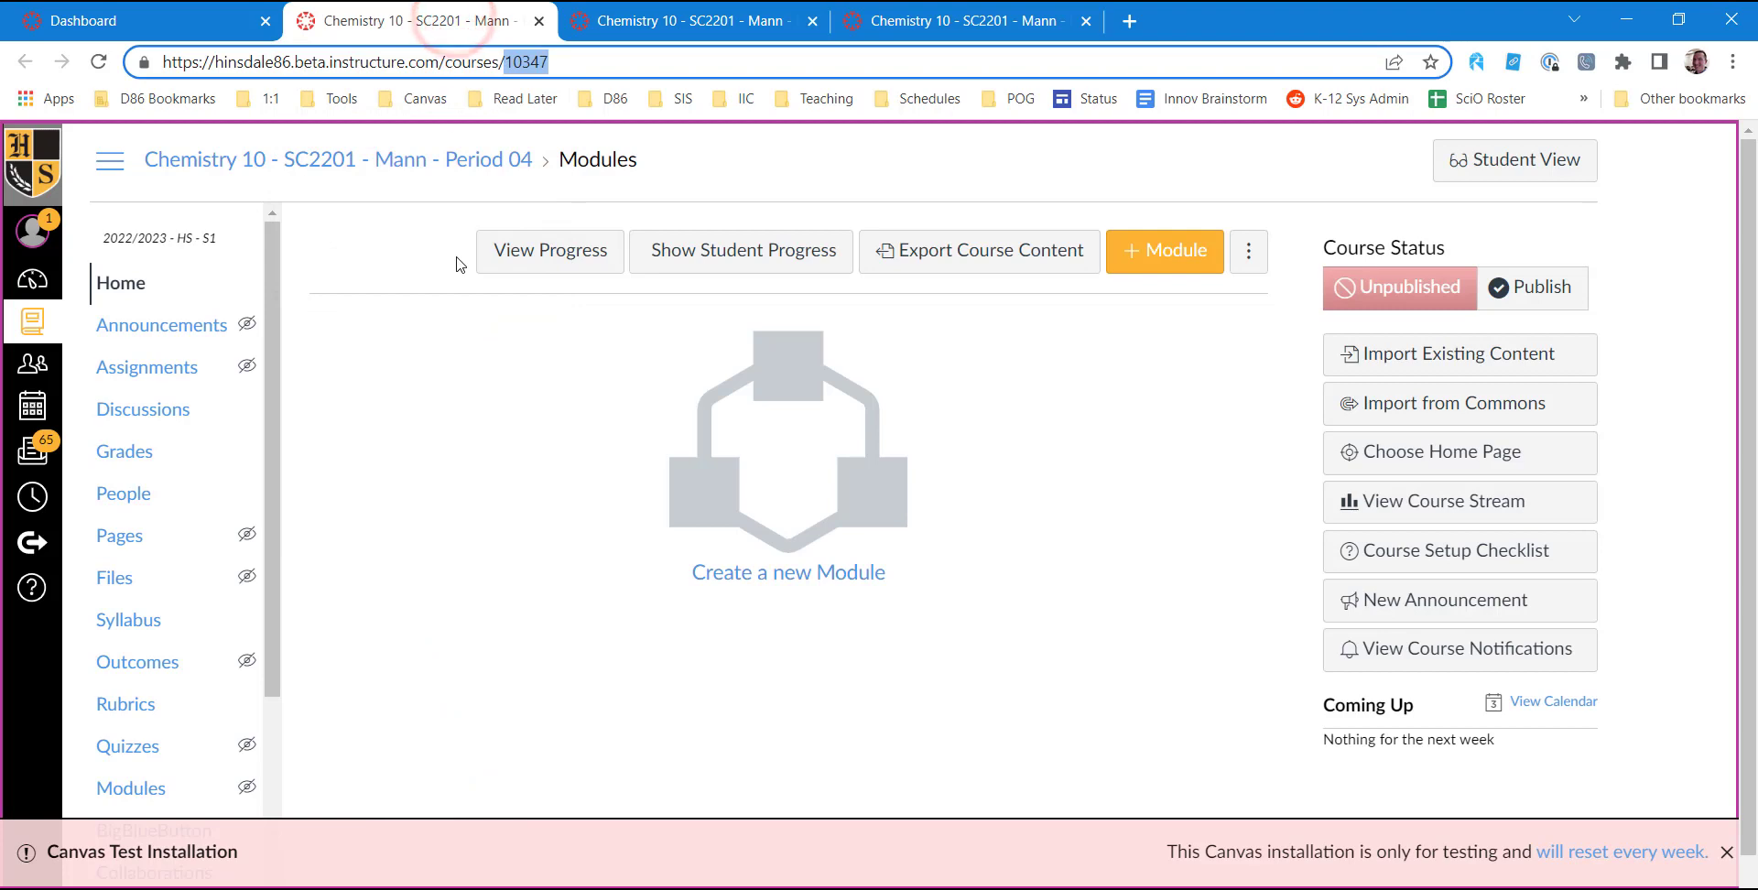
scroll(433, 306, "down", 1)
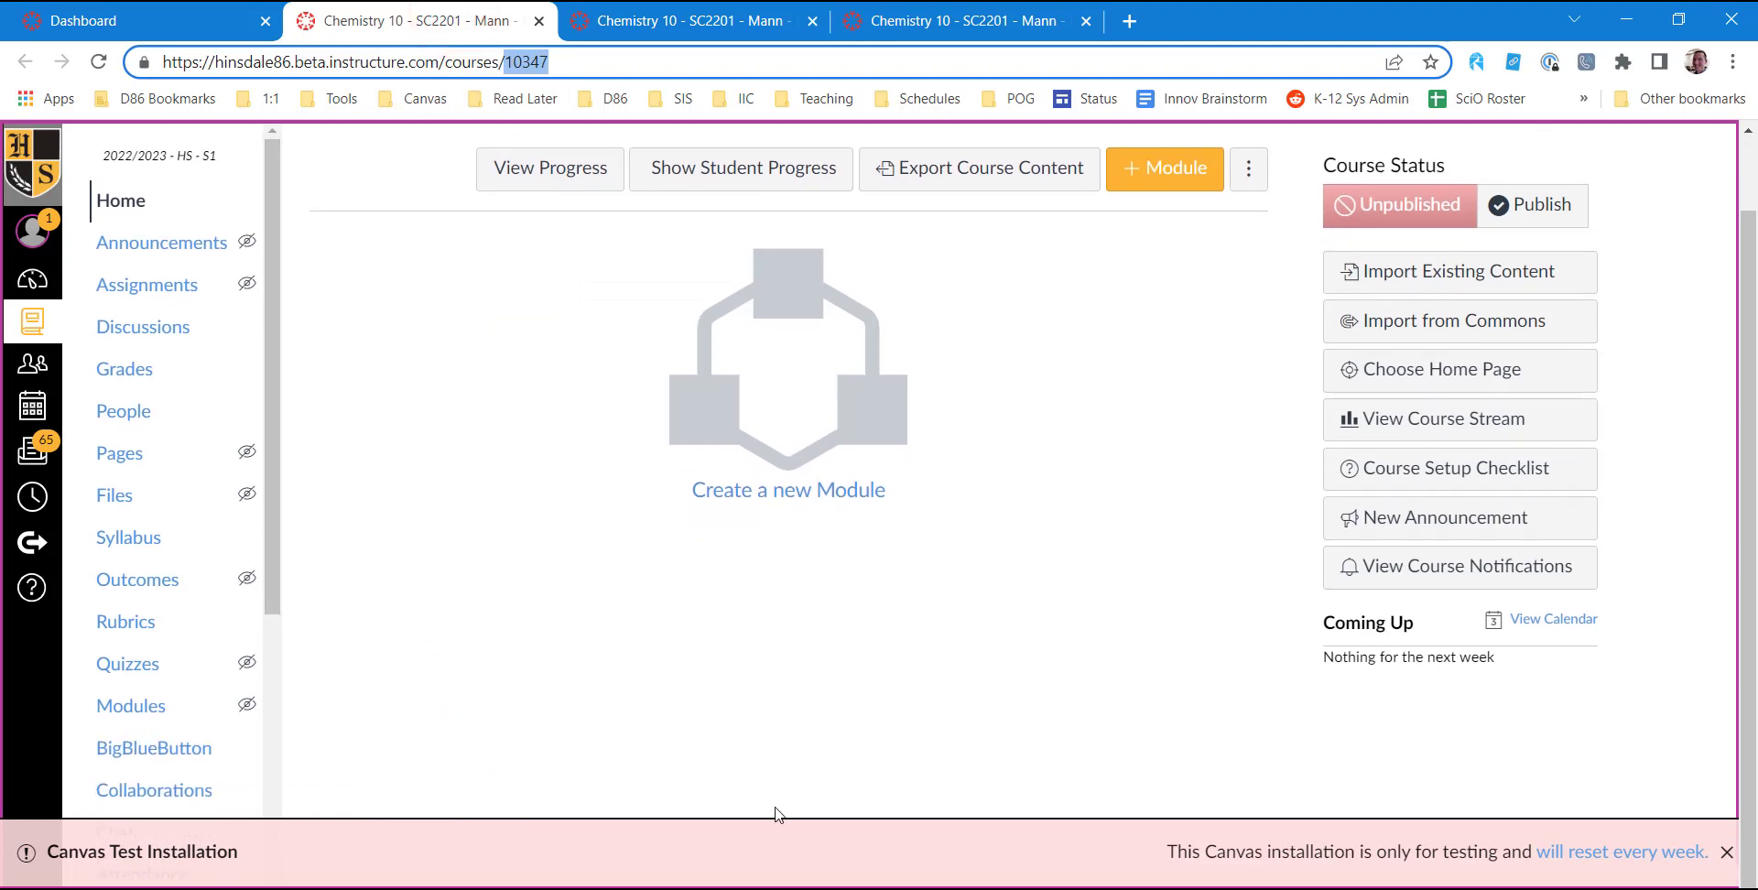
left_click(1726, 852)
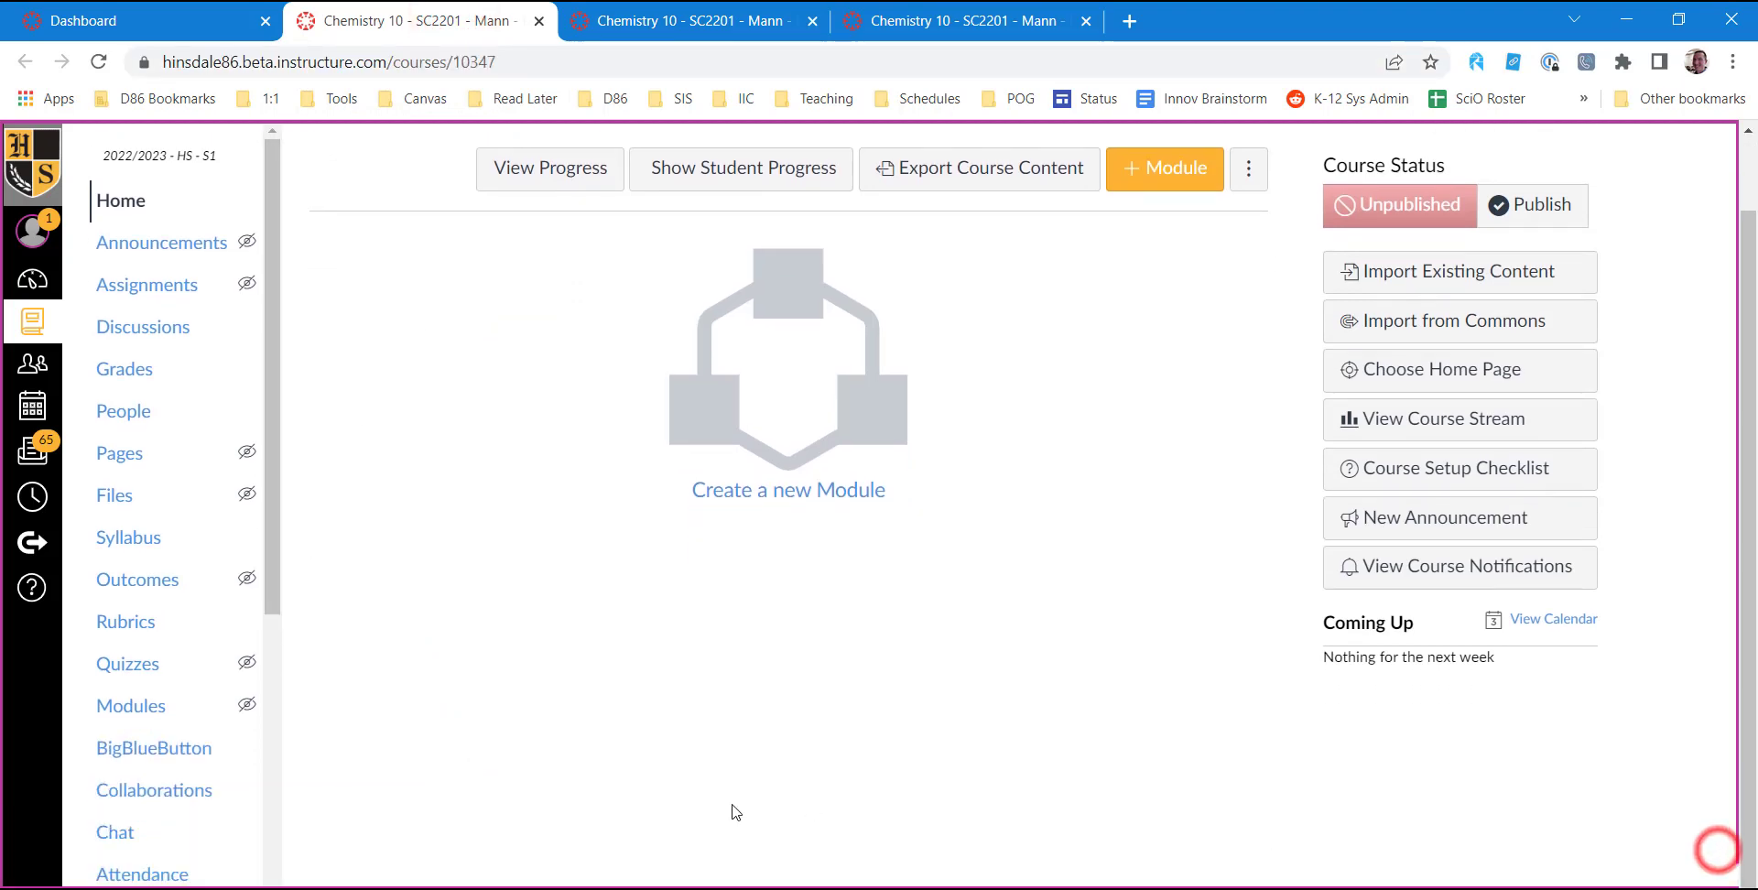
scroll(165, 762, "down", 6)
left_click(128, 840)
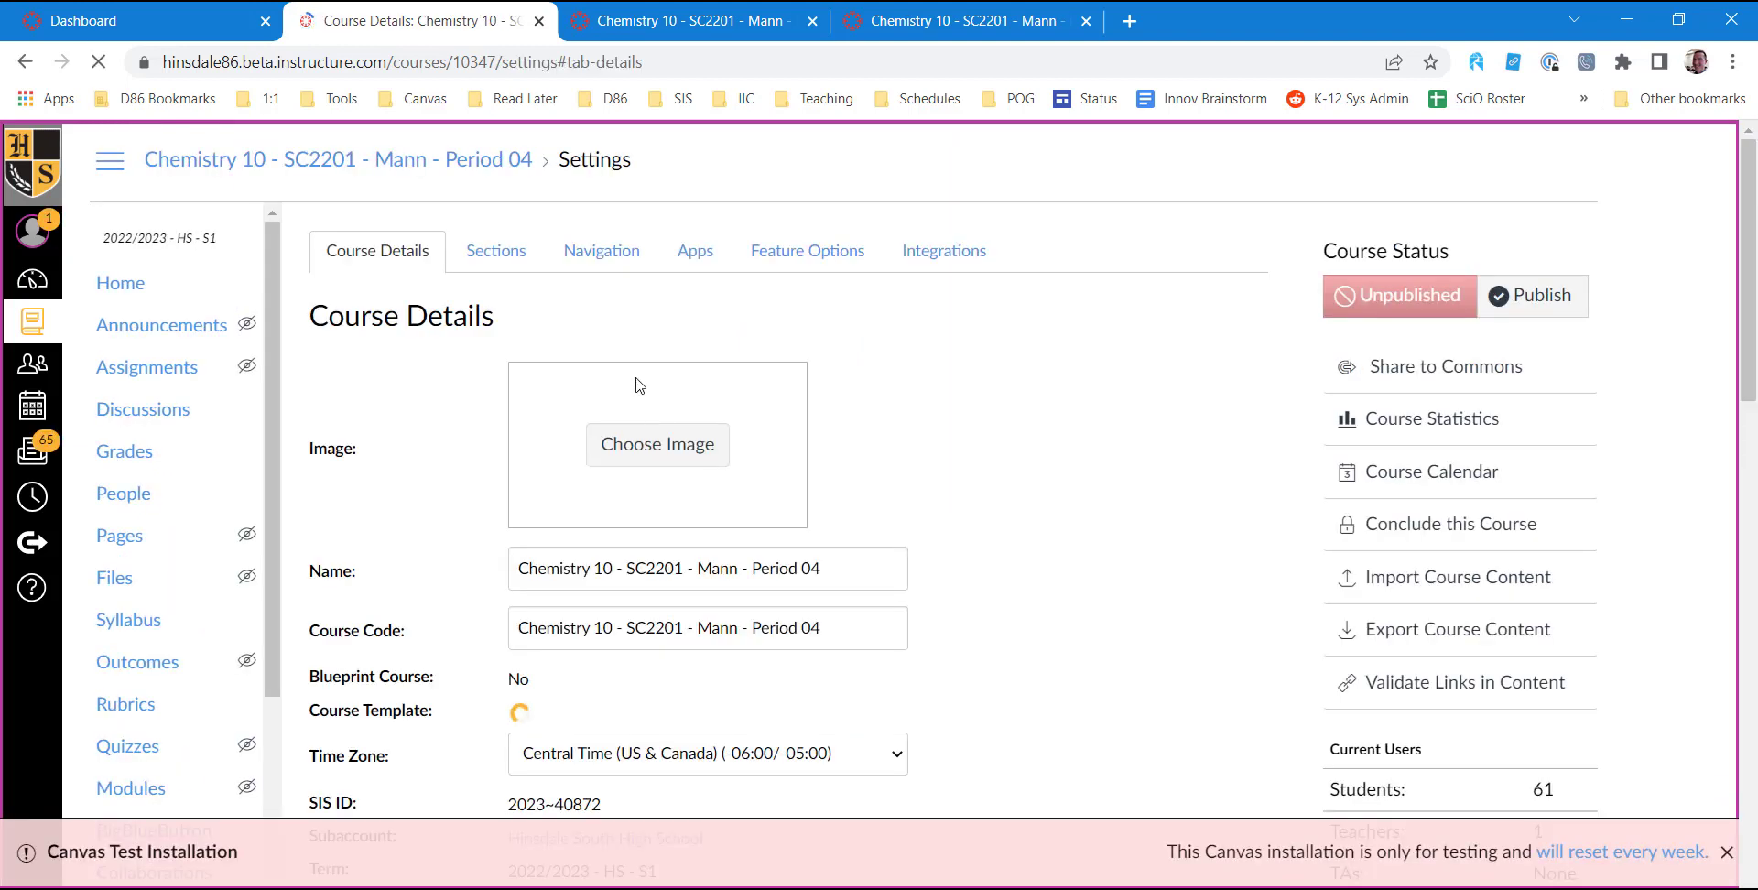
left_click(507, 256)
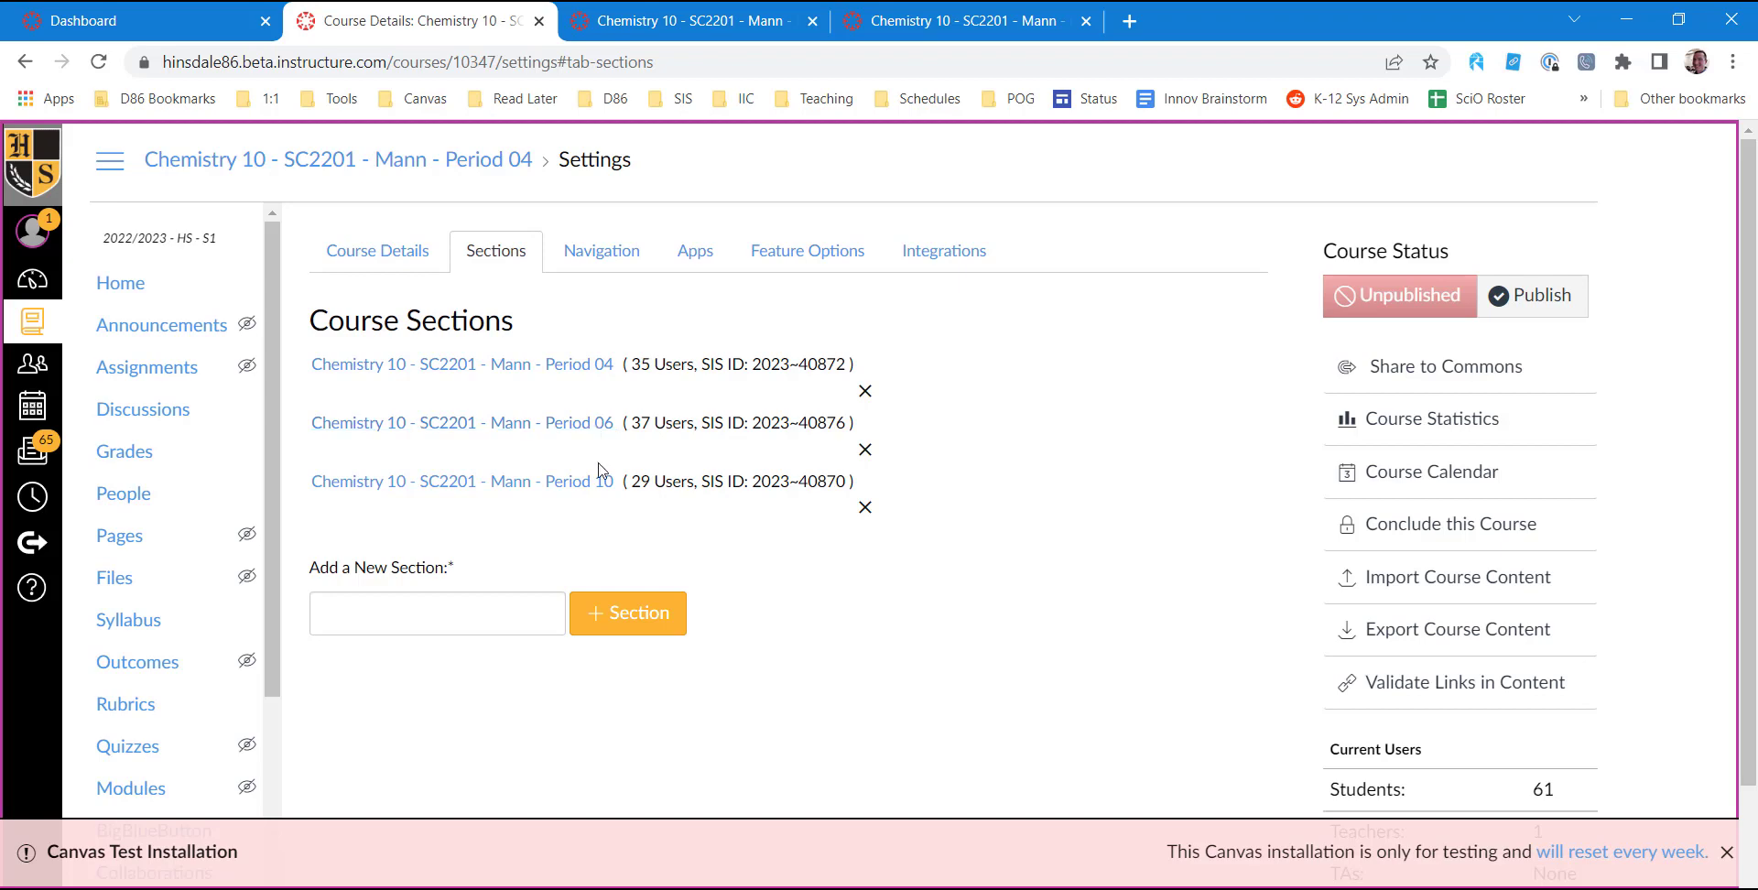
Remove the "- Period 04" suffix from the course name and course code in the course details, and save the changes.
left_click(409, 263)
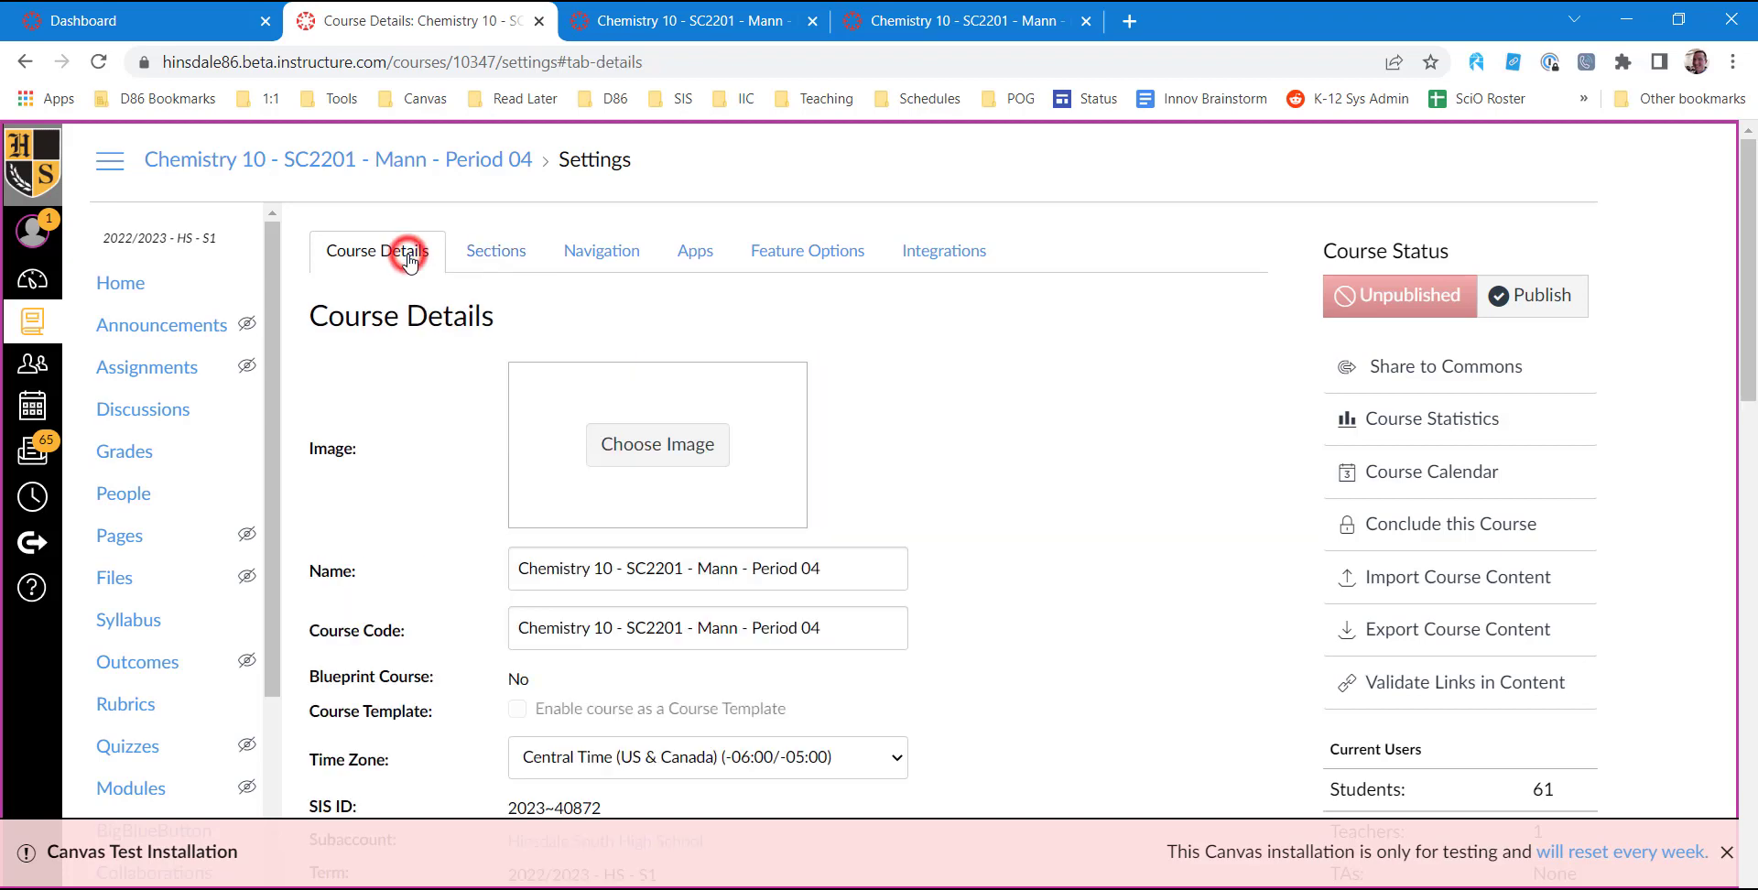
scroll(788, 349, "down", 3)
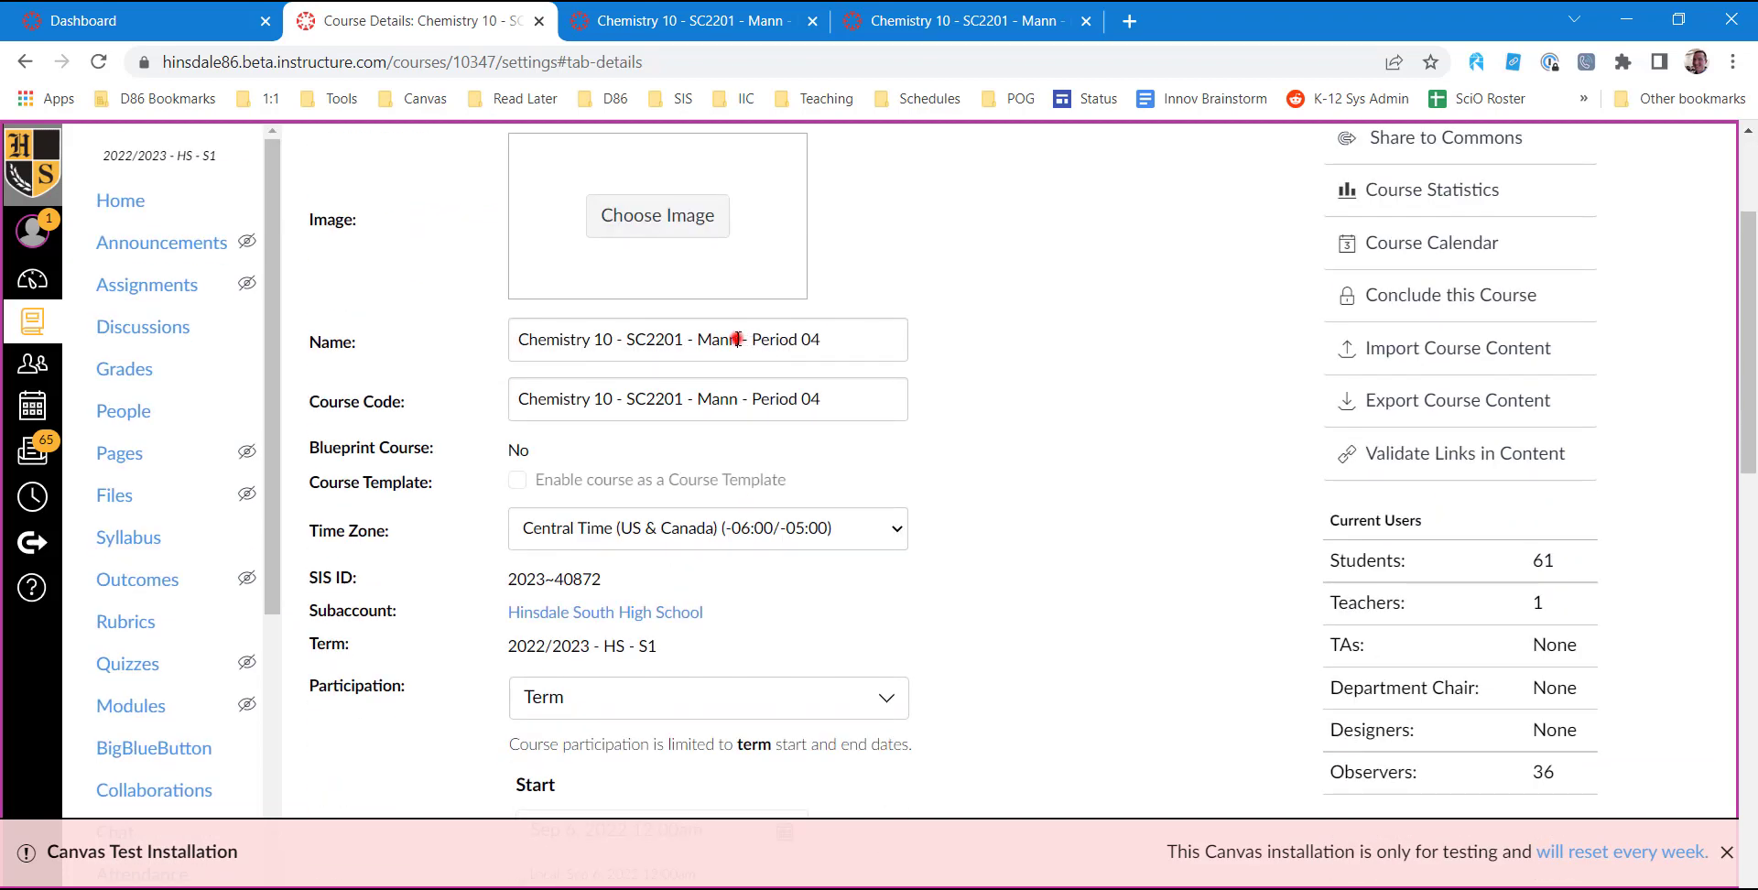
left_click_drag(738, 338, 843, 341)
key("BackSpace")
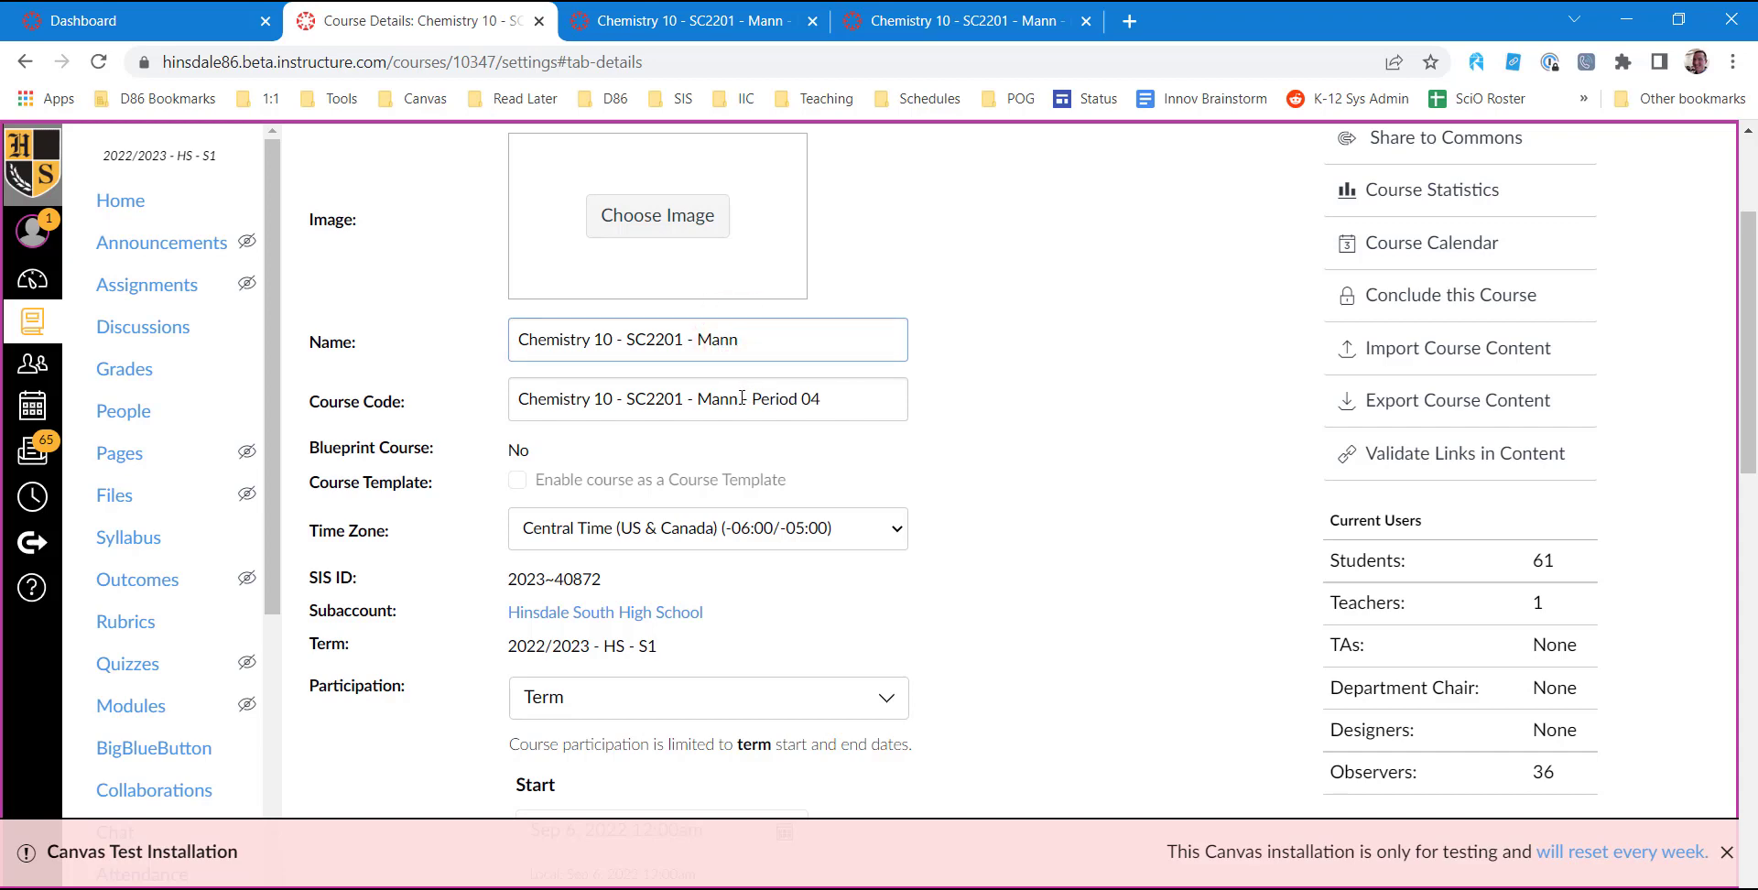
left_click_drag(739, 398, 831, 406)
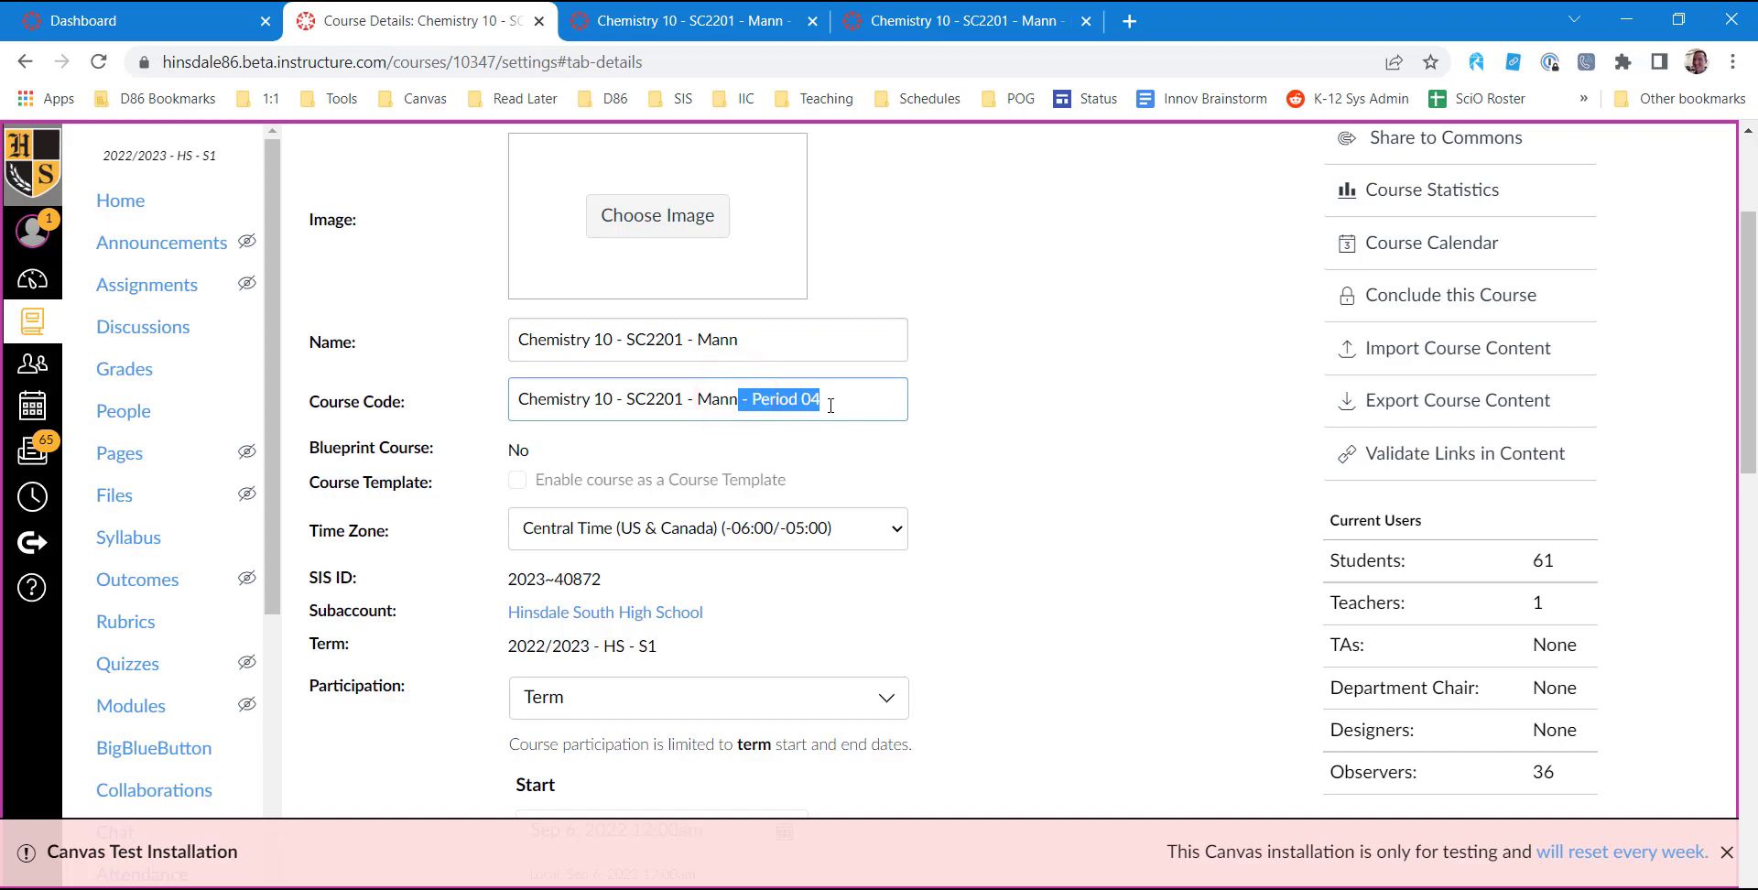
key("BackSpace")
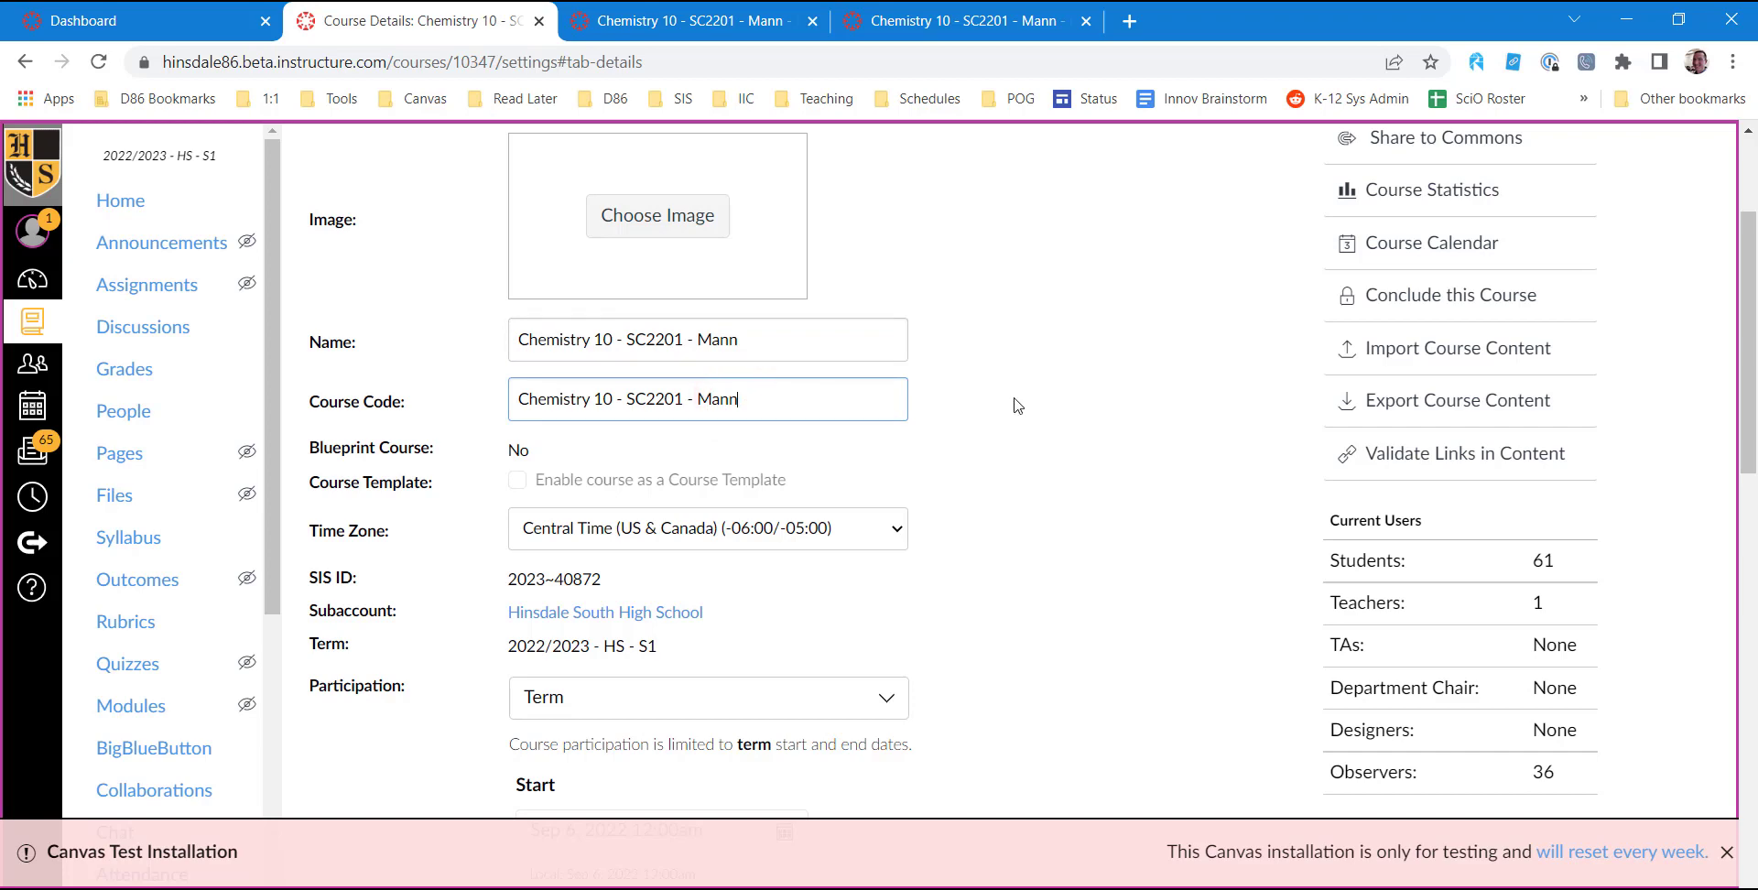
scroll(1150, 476, "down", 10)
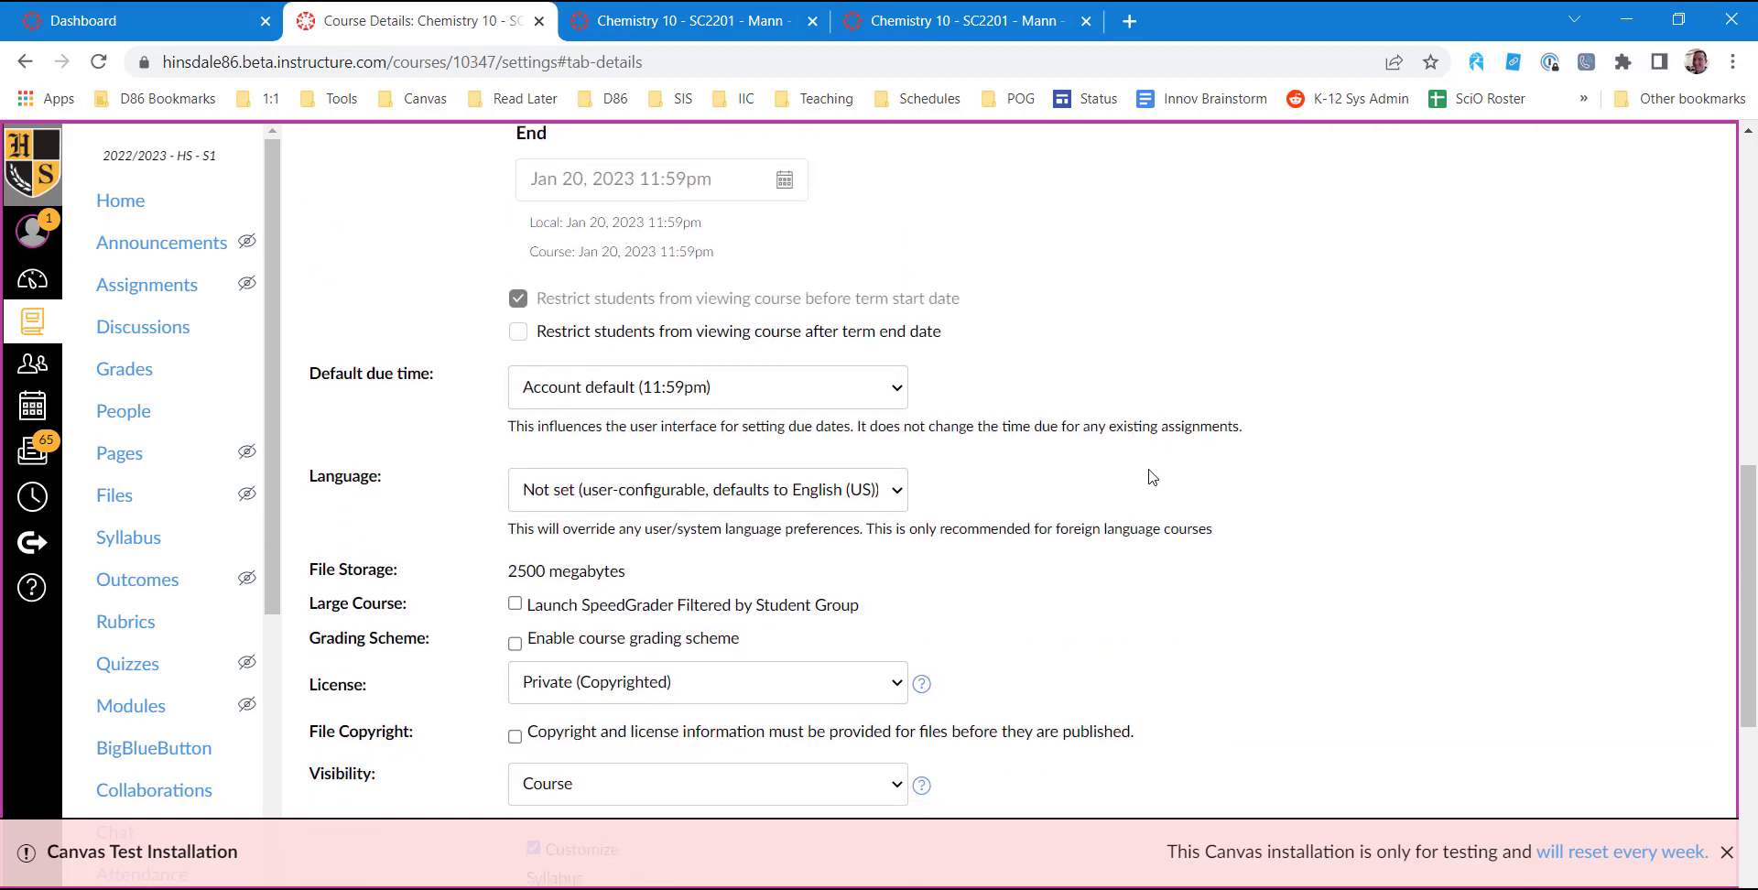
left_click(1125, 762)
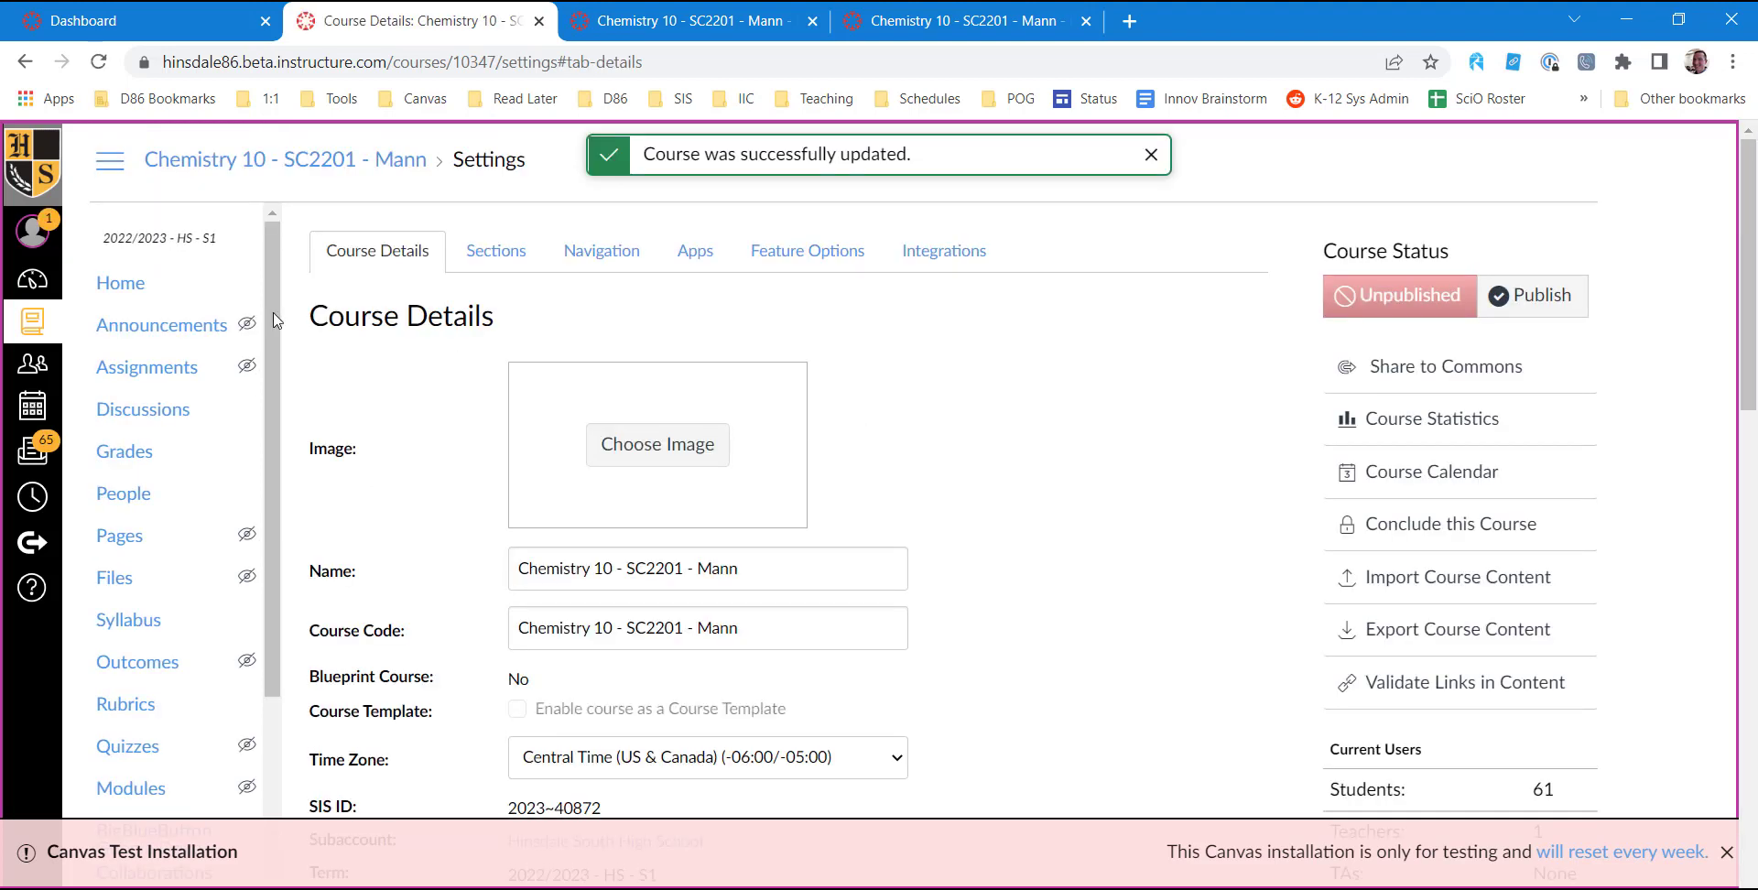
Go to the dashboard and check the unpublished course cards for the renamed Chemistry 10 course.
left_click(34, 284)
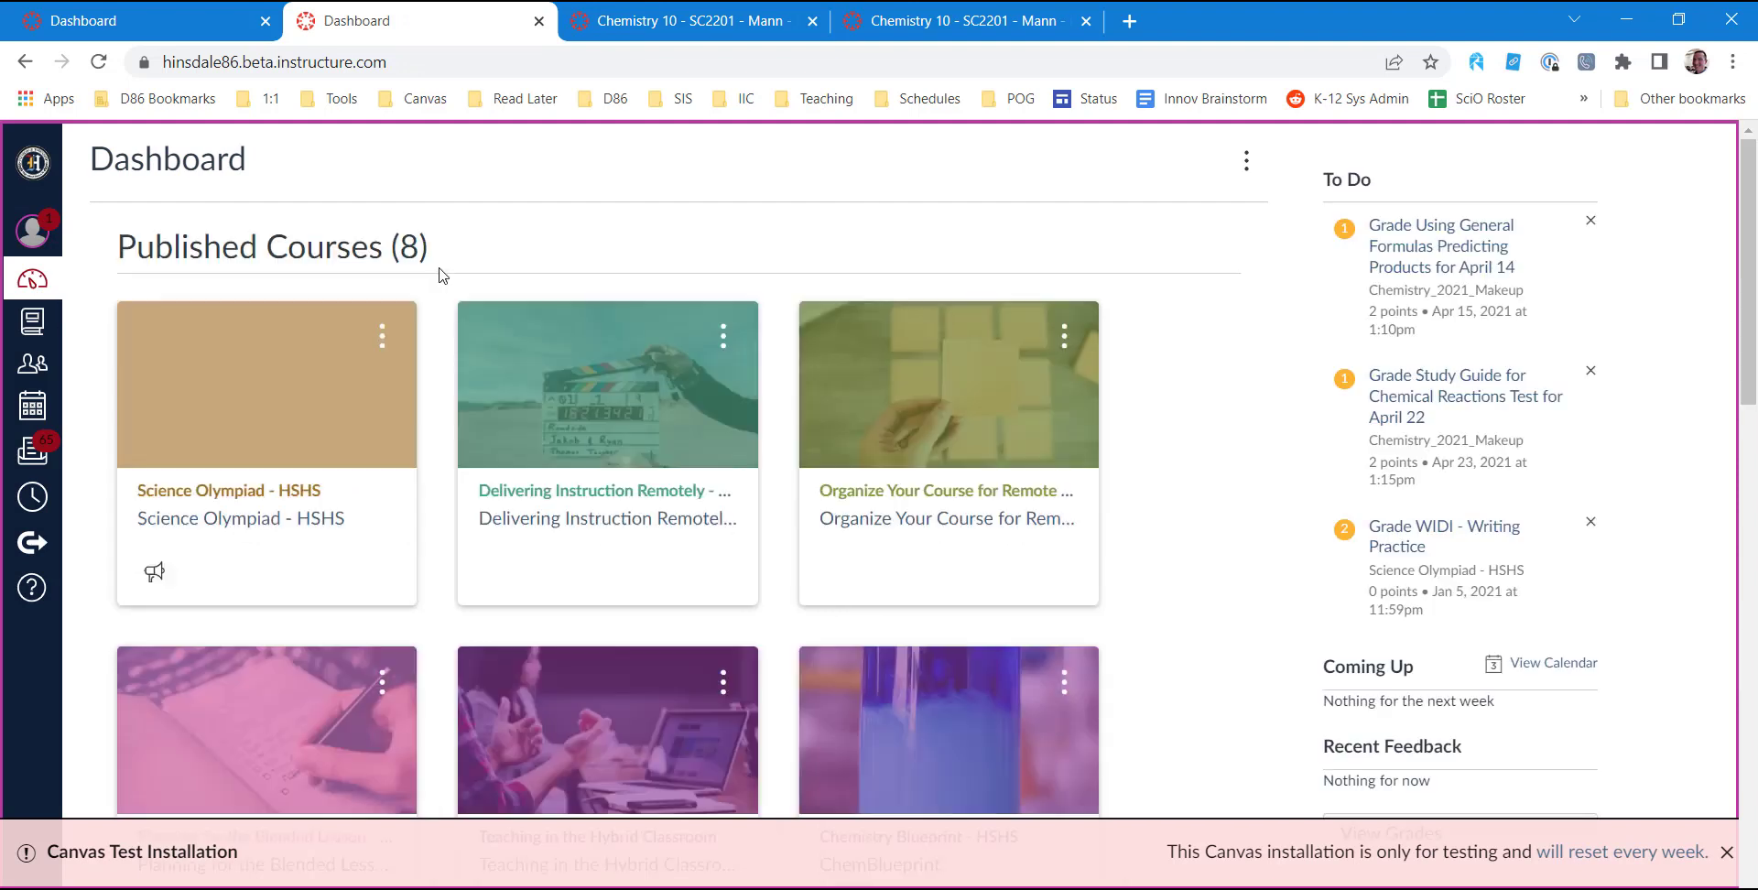
scroll(576, 275, "down", 10)
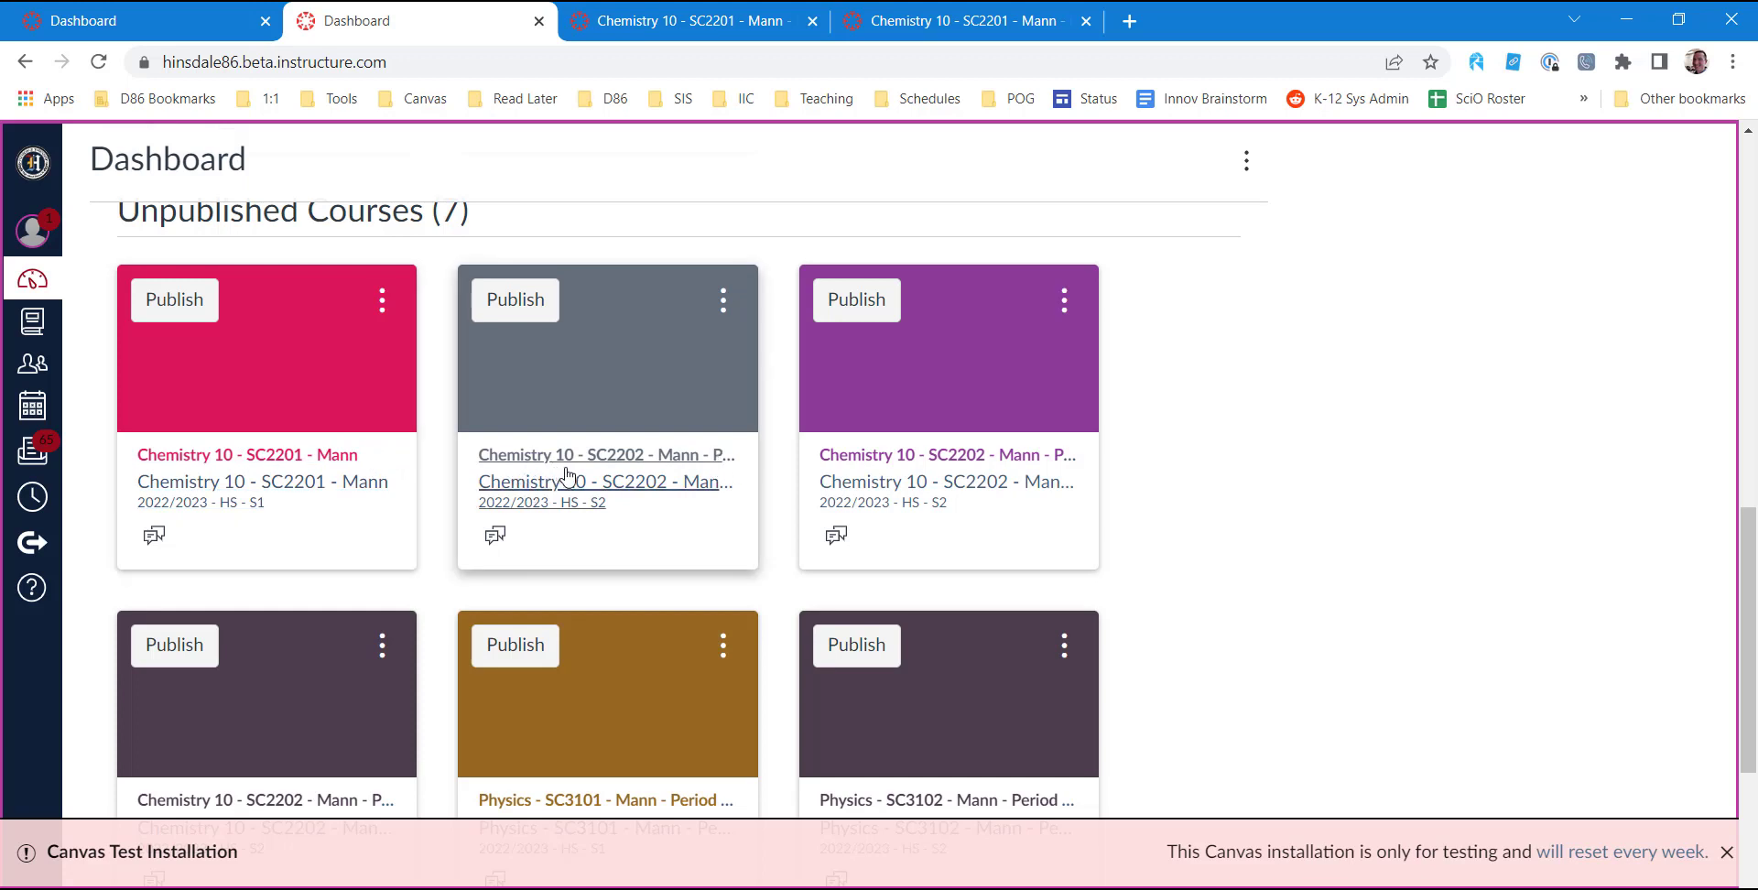
scroll(641, 449, "down", 1)
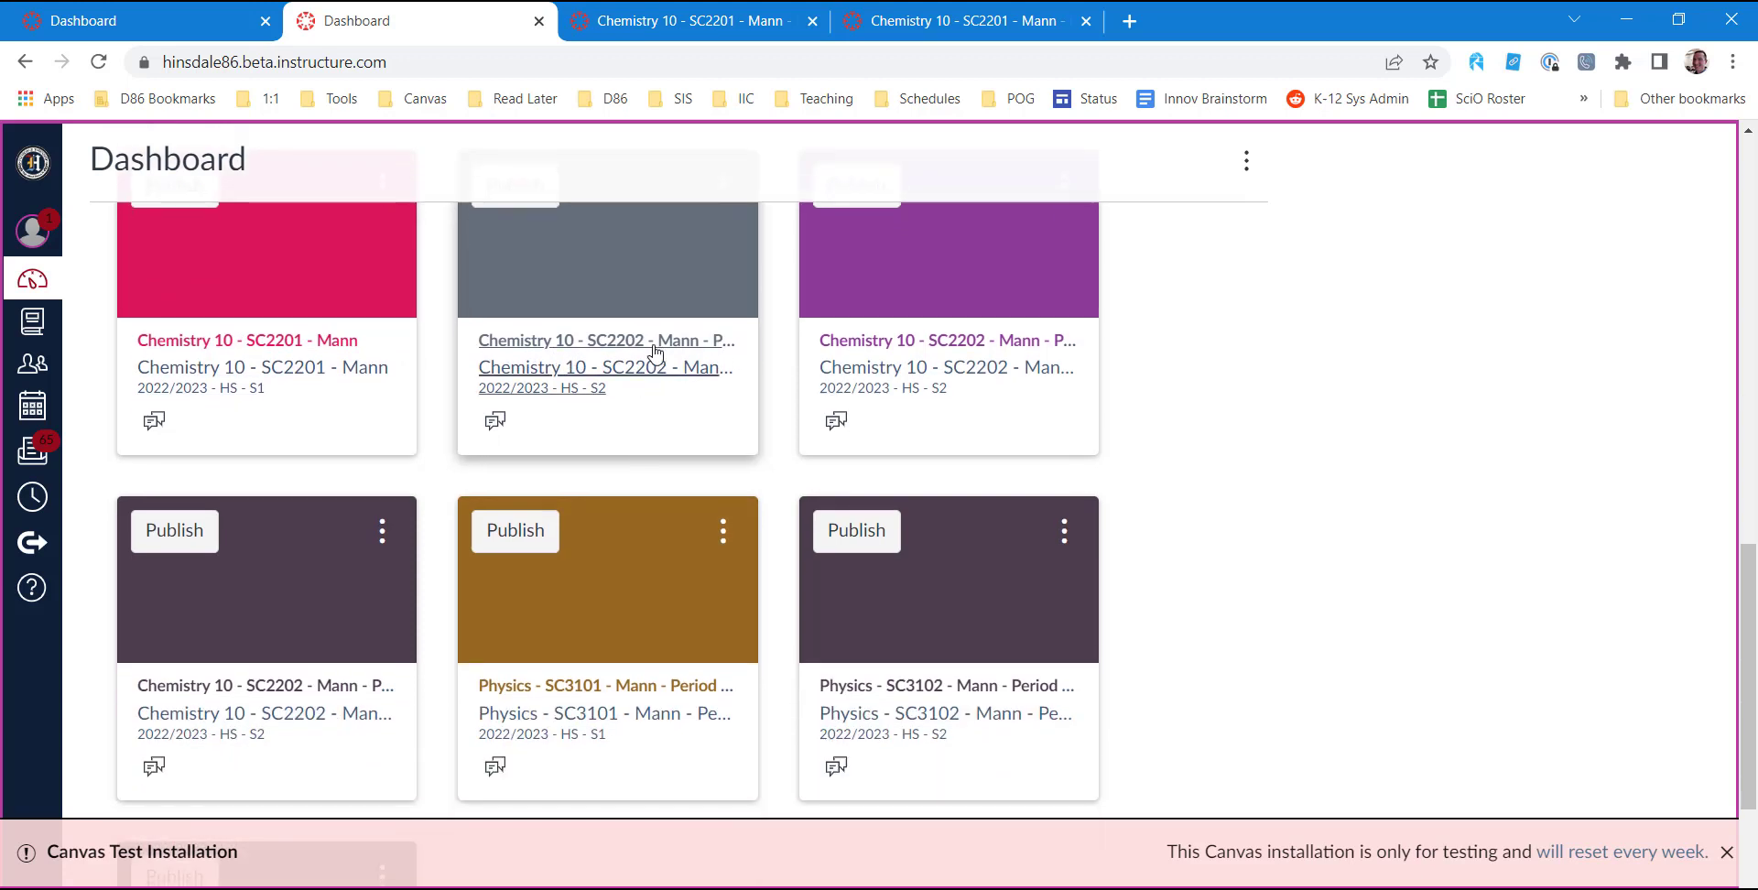